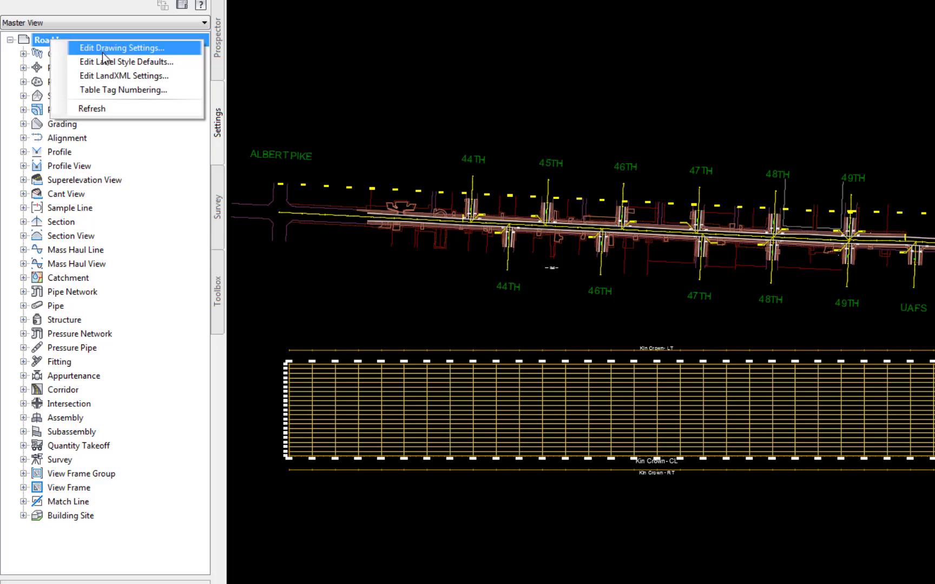
Step: Open the drawing settings and set the Profile object layer to EX-SURF
{"action": "left_click", "coordinate": [108, 49]}
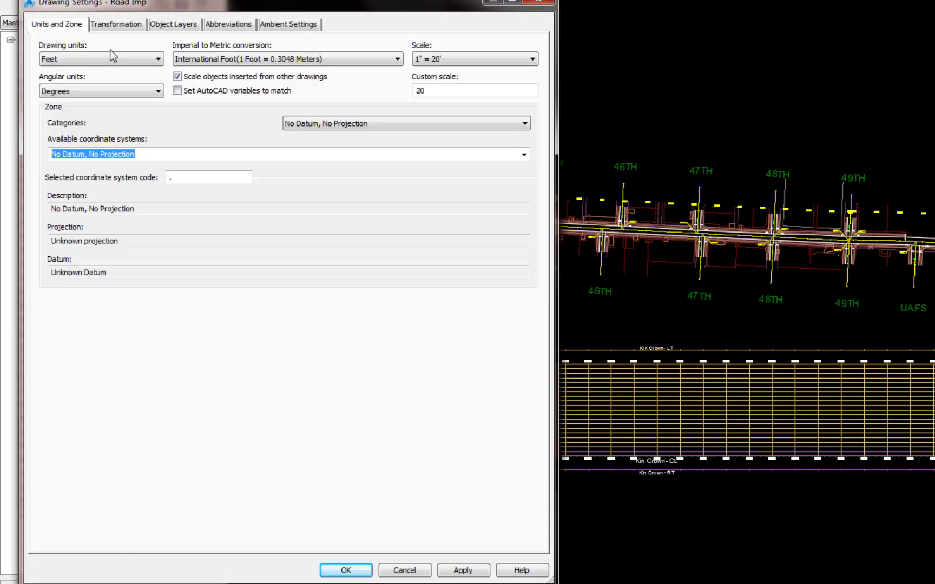
{"action": "left_click", "coordinate": [183, 23]}
{"action": "left_click", "coordinate": [529, 410]}
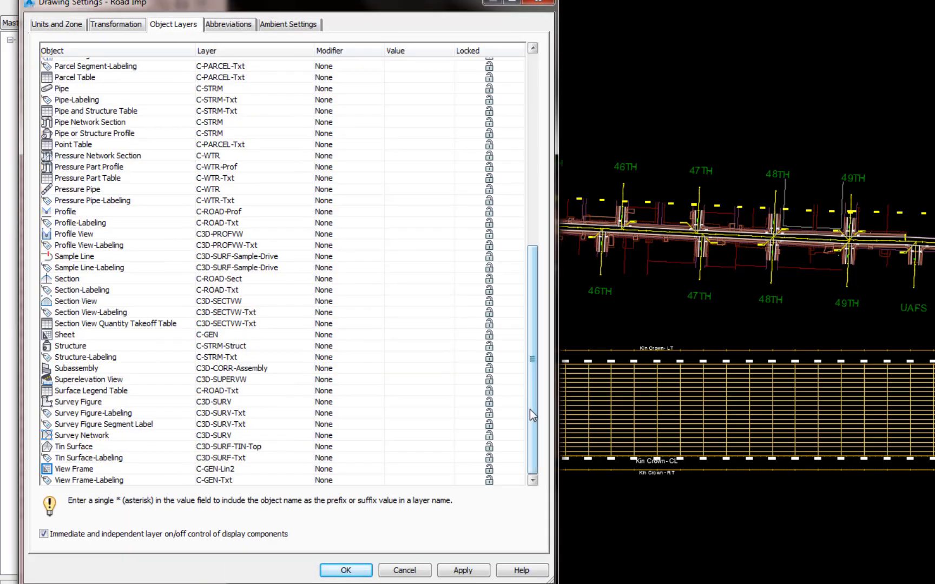
{"action": "left_click", "coordinate": [300, 209]}
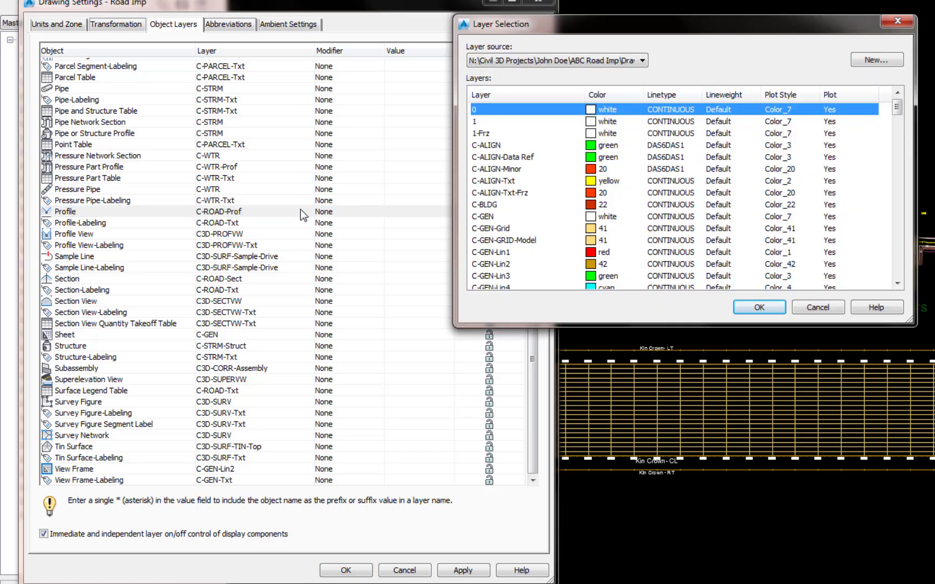
{"action": "left_click", "coordinate": [478, 177]}
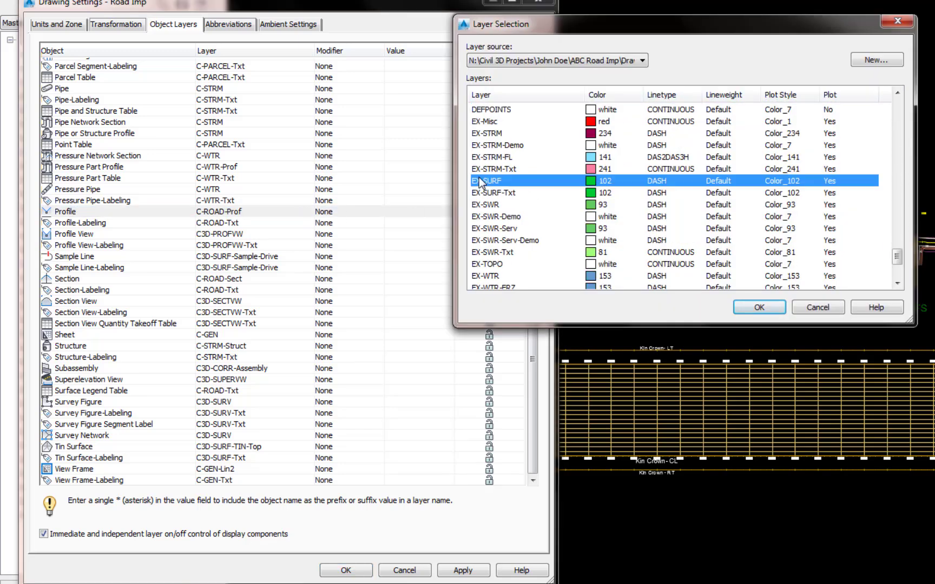
{"action": "left_click", "coordinate": [760, 307]}
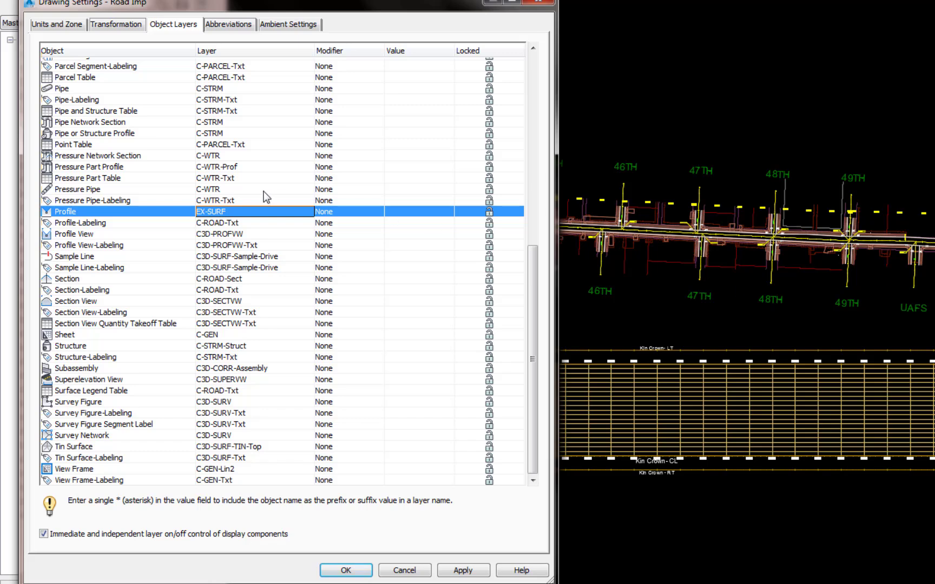
Step: Set the Profile-Labeling object layer to C3D-SURF-Txt and apply the drawing settings
{"action": "left_click", "coordinate": [222, 223]}
{"action": "left_click", "coordinate": [301, 223]}
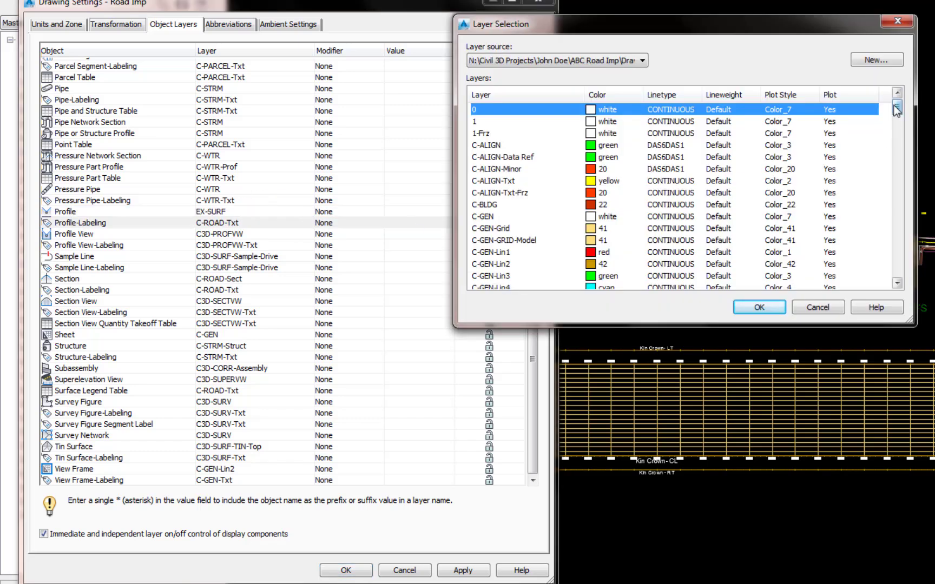
{"action": "left_click_drag", "start_coordinate": [896, 107], "coordinate": [896, 237]}
{"action": "left_click", "coordinate": [491, 240]}
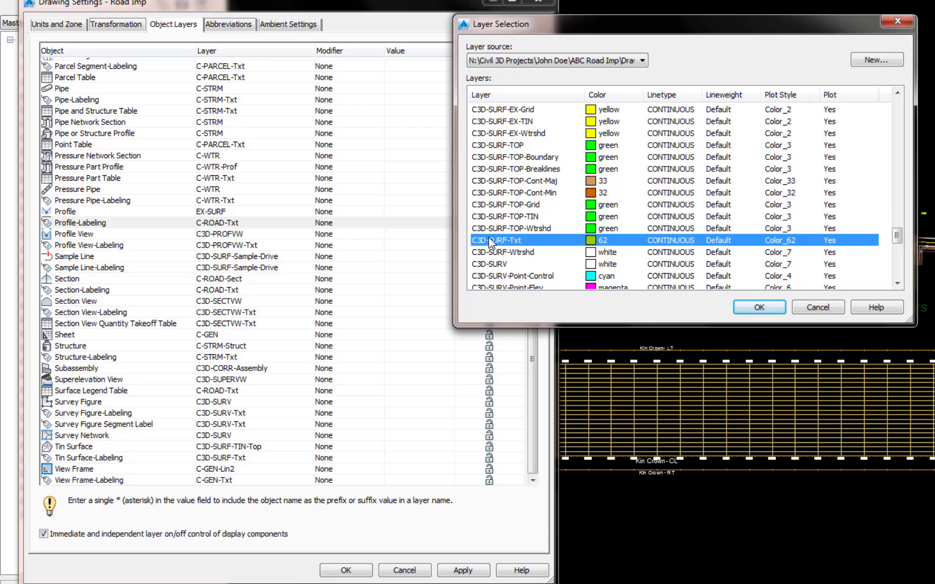
{"action": "left_click", "coordinate": [762, 307]}
{"action": "left_click", "coordinate": [346, 571]}
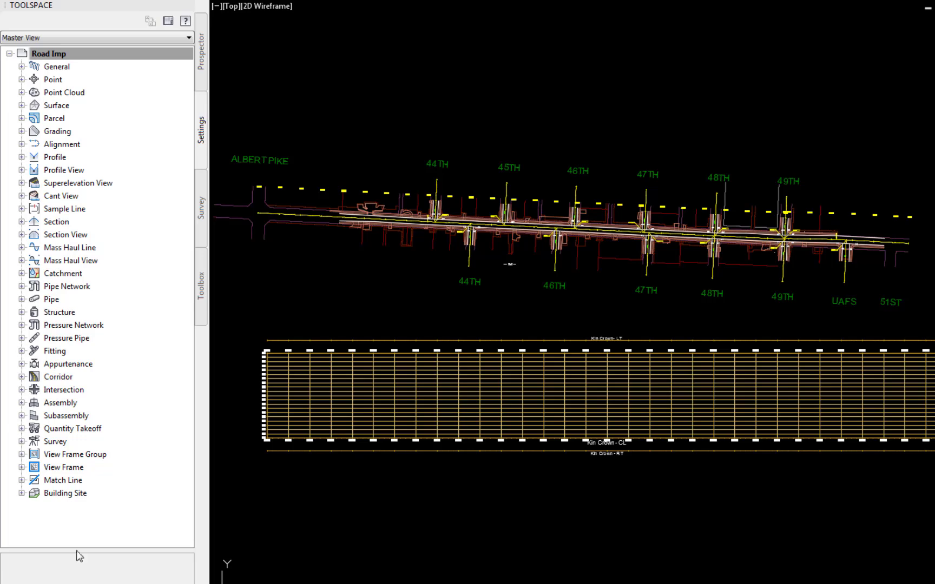
Step: In the Profile feature settings, set the profile name template to <[Alignment Name]>-EX Surf-<[Offset Value]>
{"action": "right_click", "coordinate": [49, 158]}
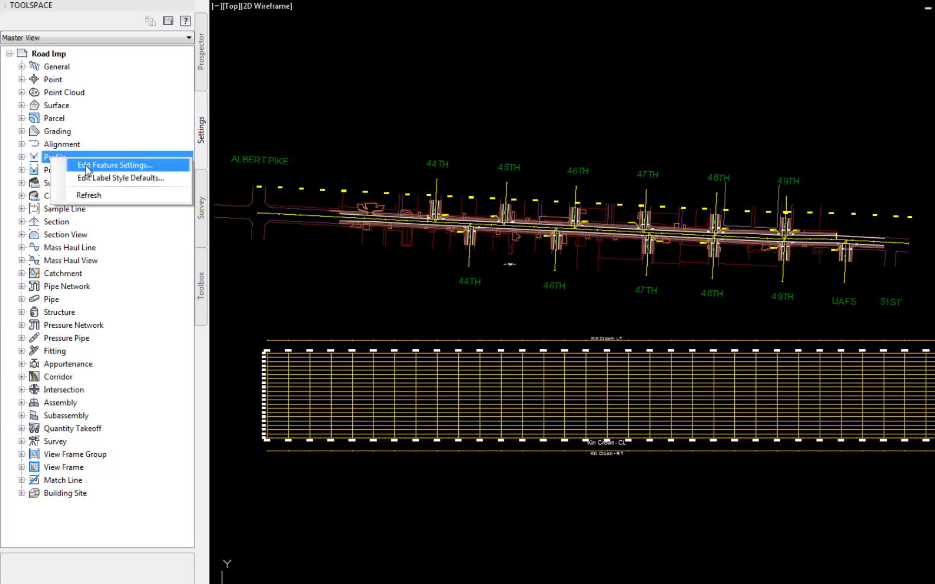
{"action": "left_click", "coordinate": [88, 171]}
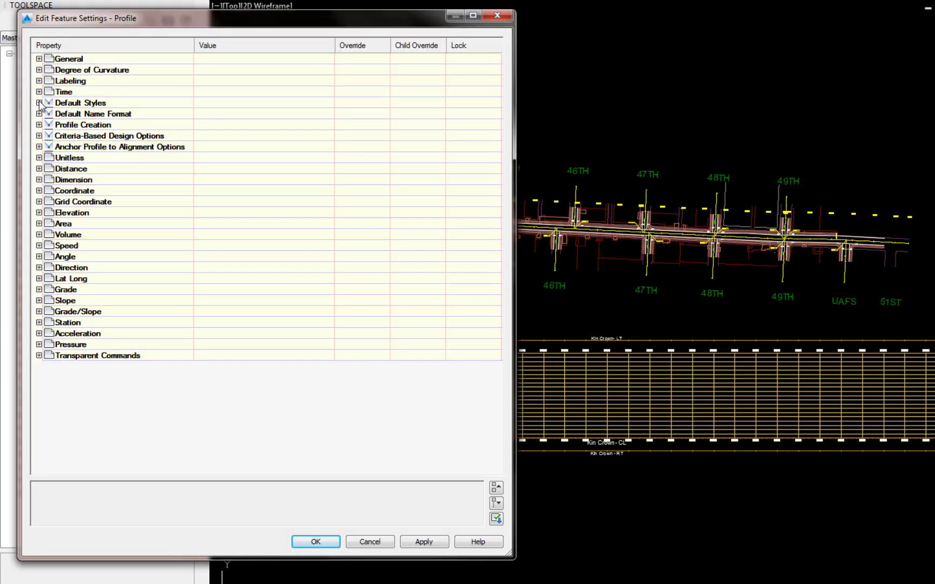
{"action": "left_click", "coordinate": [39, 103]}
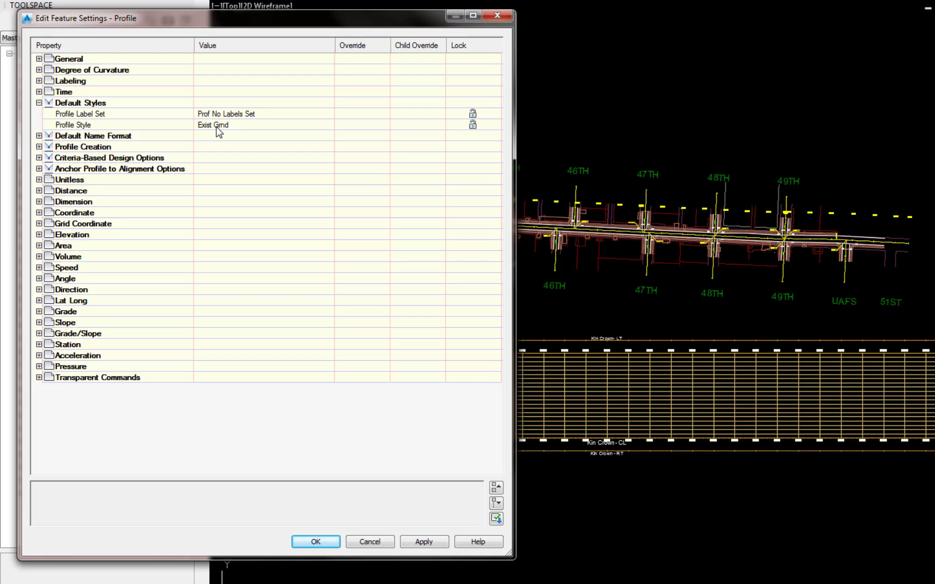
{"action": "left_click", "coordinate": [39, 136]}
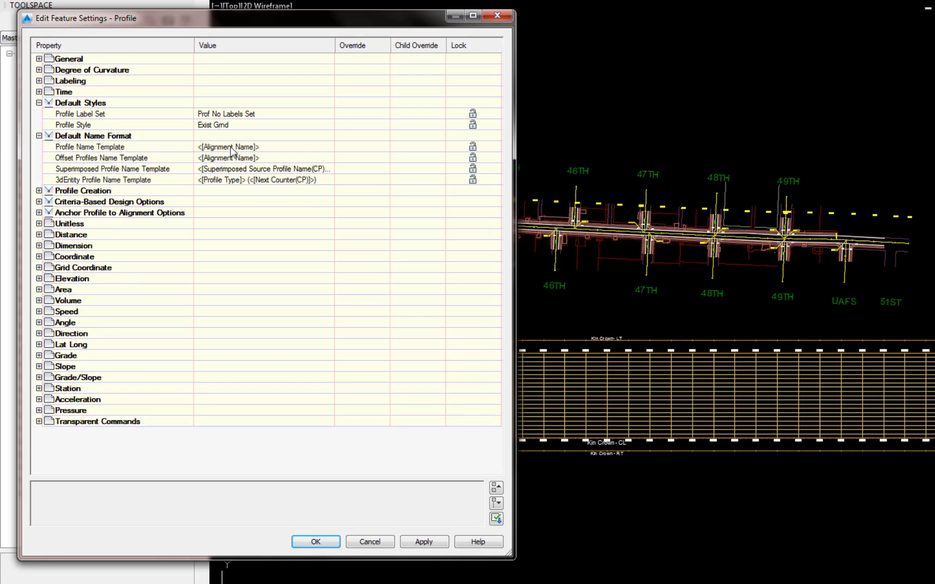
{"action": "left_click", "coordinate": [328, 150]}
{"action": "left_click", "coordinate": [328, 147]}
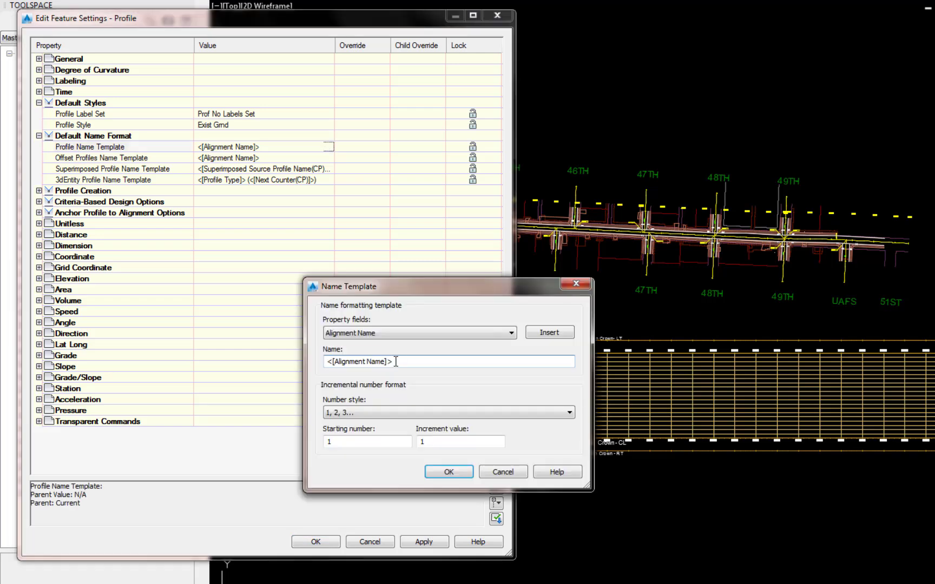
{"action": "type", "text": "-EX Surf-"}
{"action": "left_click", "coordinate": [511, 333]}
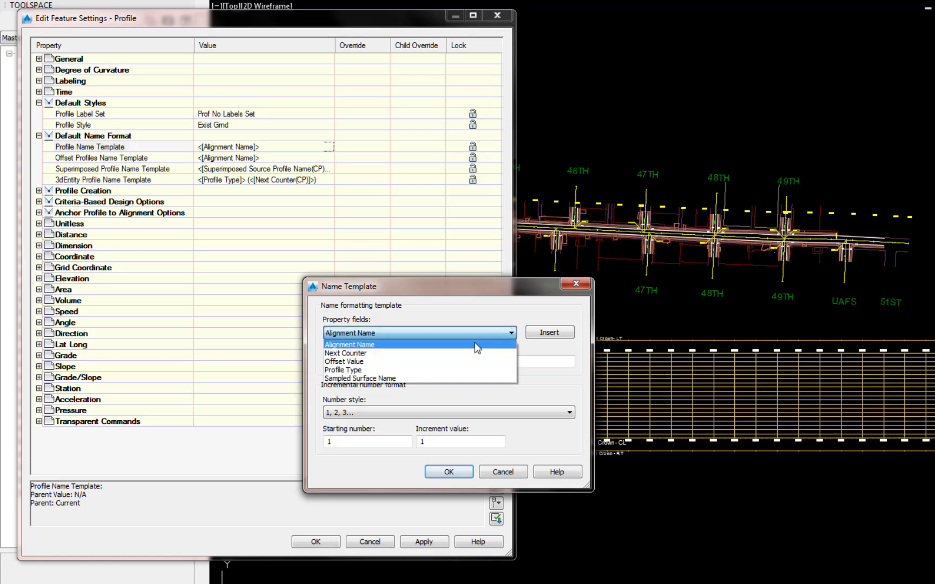
{"action": "left_click", "coordinate": [362, 362]}
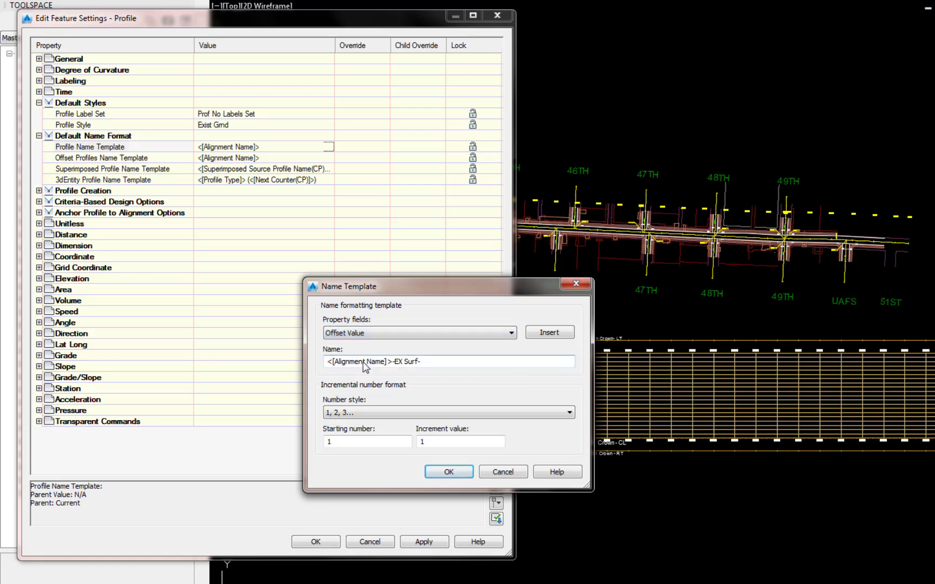
{"action": "left_click", "coordinate": [552, 333]}
{"action": "left_click", "coordinate": [450, 473]}
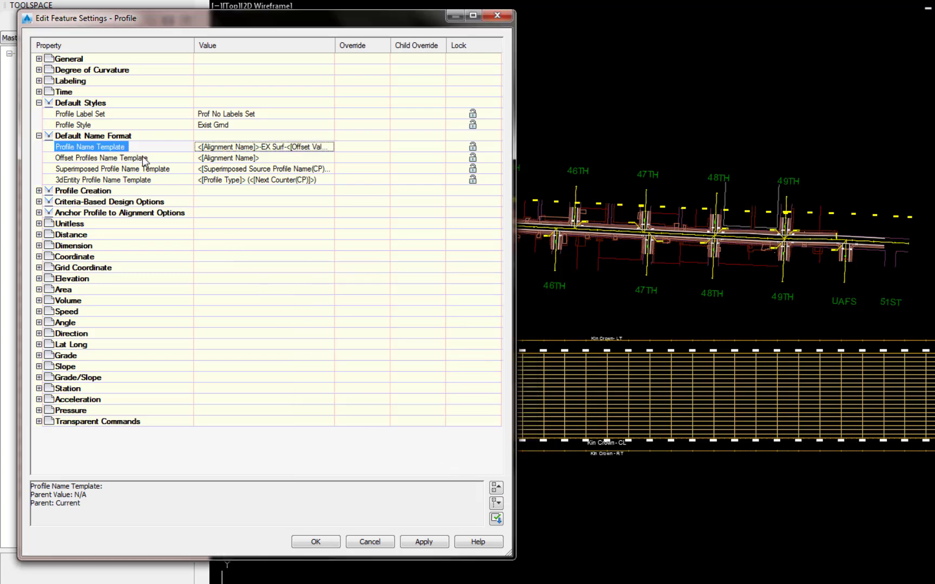
Step: Set the offset profiles name template to <[Alignment Name]>-EX Surf- and close the feature settings
{"action": "left_click", "coordinate": [269, 162]}
{"action": "left_click", "coordinate": [328, 157]}
{"action": "type", "text": "-E"}
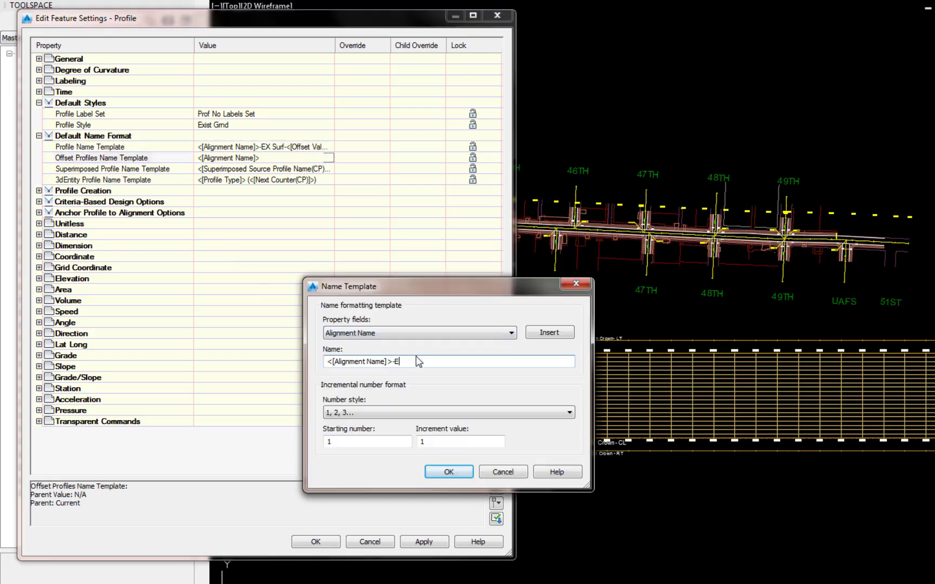
{"action": "type", "text": "X Surf-"}
{"action": "left_click", "coordinate": [420, 333]}
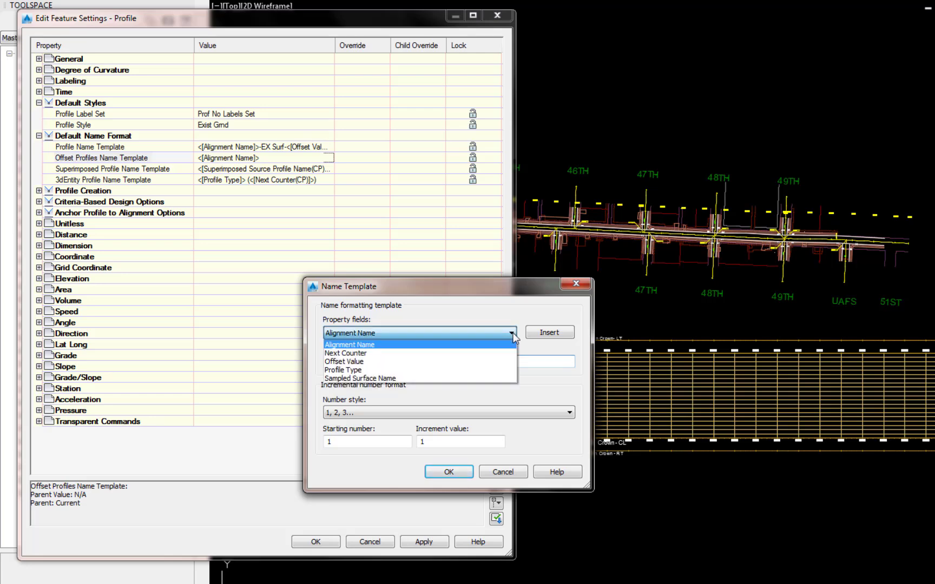
{"action": "left_click", "coordinate": [373, 361]}
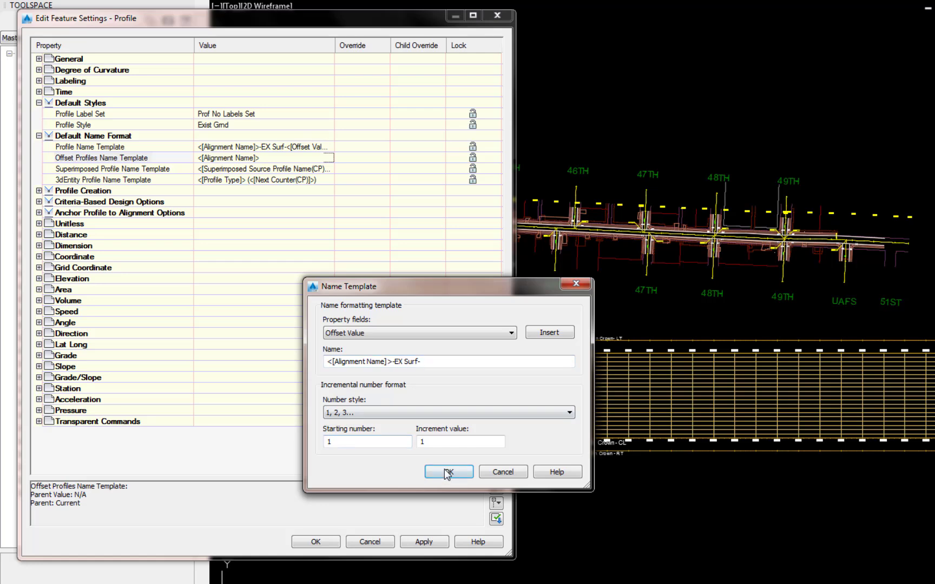
{"action": "left_click", "coordinate": [444, 473]}
{"action": "left_click", "coordinate": [315, 542]}
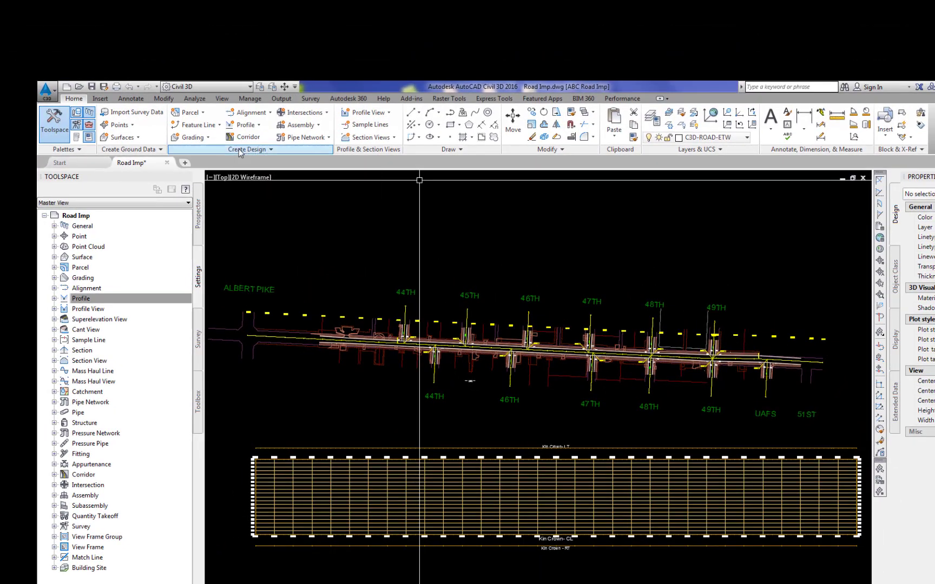
Step: Start Create Surface Profile and add a profile from Exist Surface w-Aerial along the Kin Crown- alignment
{"action": "left_click", "coordinate": [254, 126]}
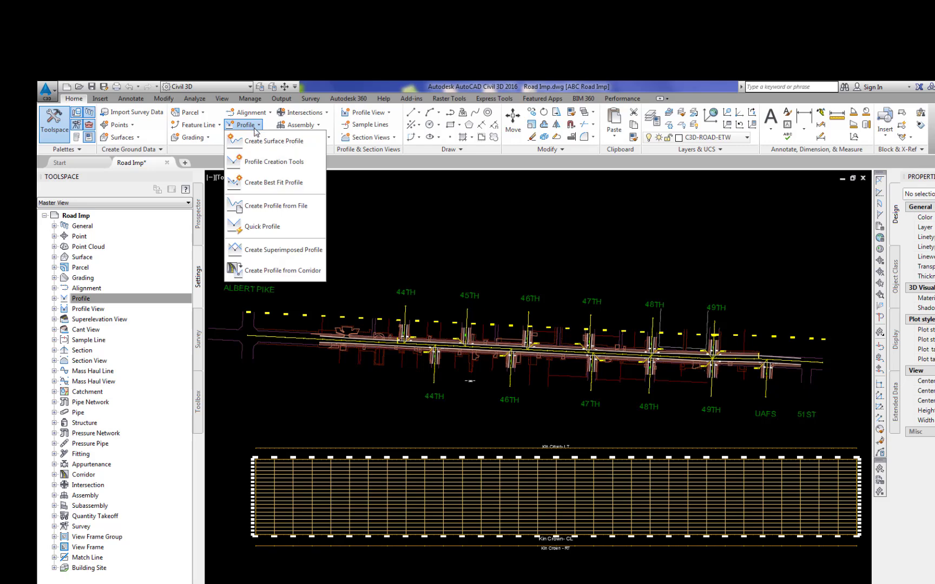
{"action": "left_click", "coordinate": [257, 140]}
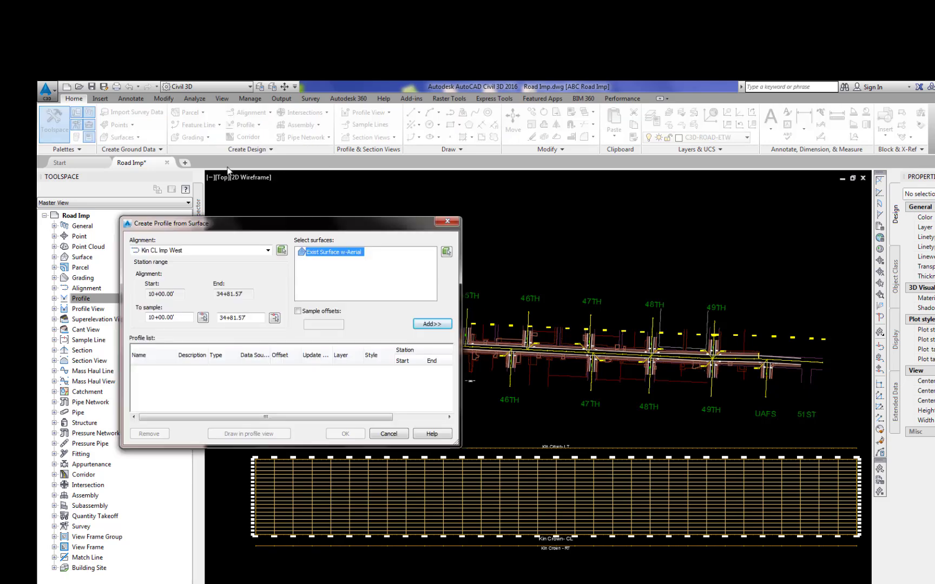
{"action": "left_click", "coordinate": [231, 250]}
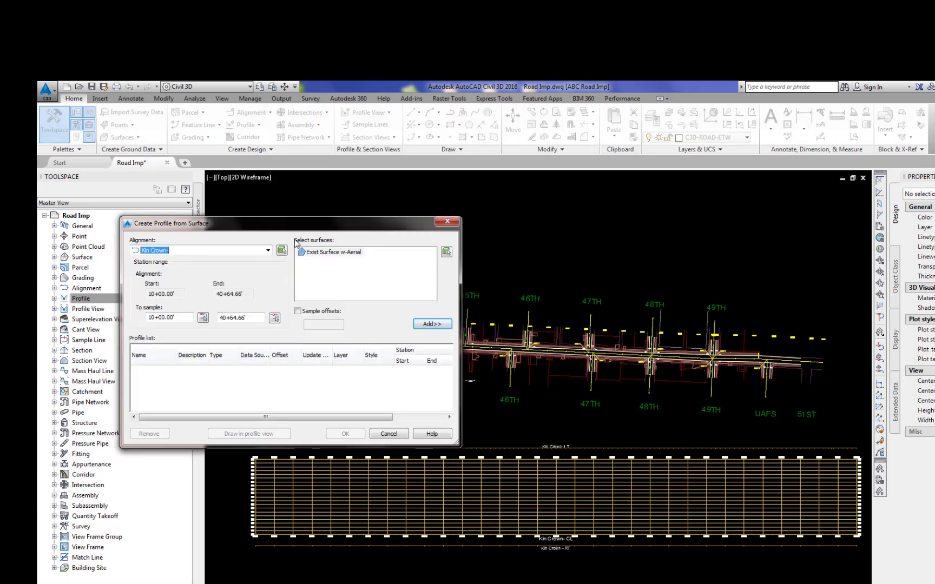
{"action": "left_click", "coordinate": [165, 369]}
{"action": "left_click", "coordinate": [441, 324]}
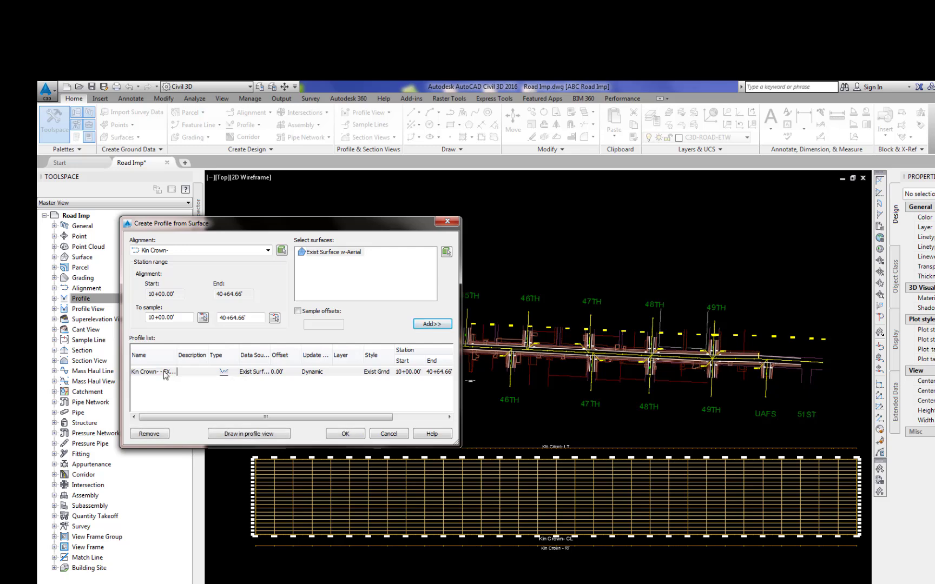
Step: Add sampled offset profiles at 30,-30 and finish creating the surface profiles
{"action": "left_click", "coordinate": [297, 312]}
{"action": "left_click", "coordinate": [327, 325]}
{"action": "type", "text": "30"}
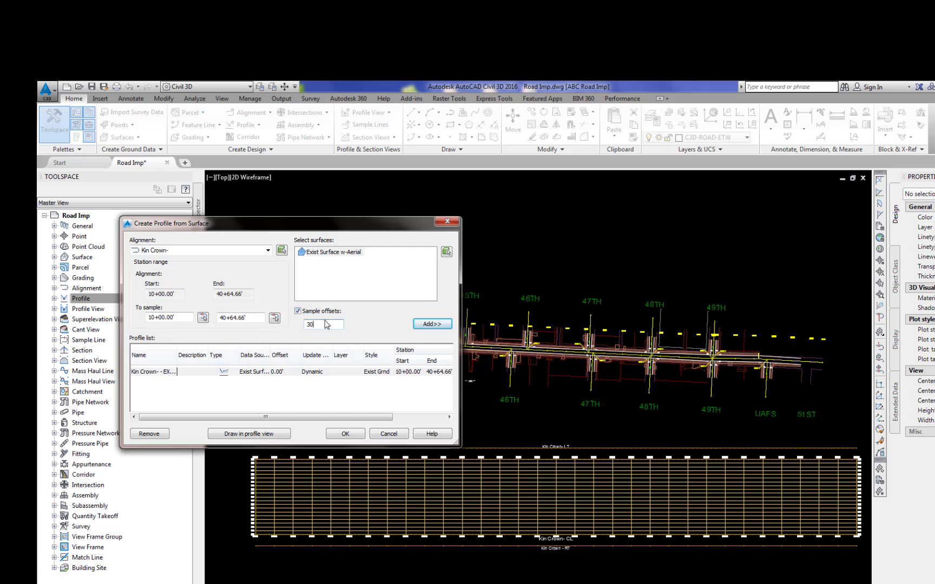
{"action": "type", "text": ",-30"}
{"action": "left_click", "coordinate": [431, 325]}
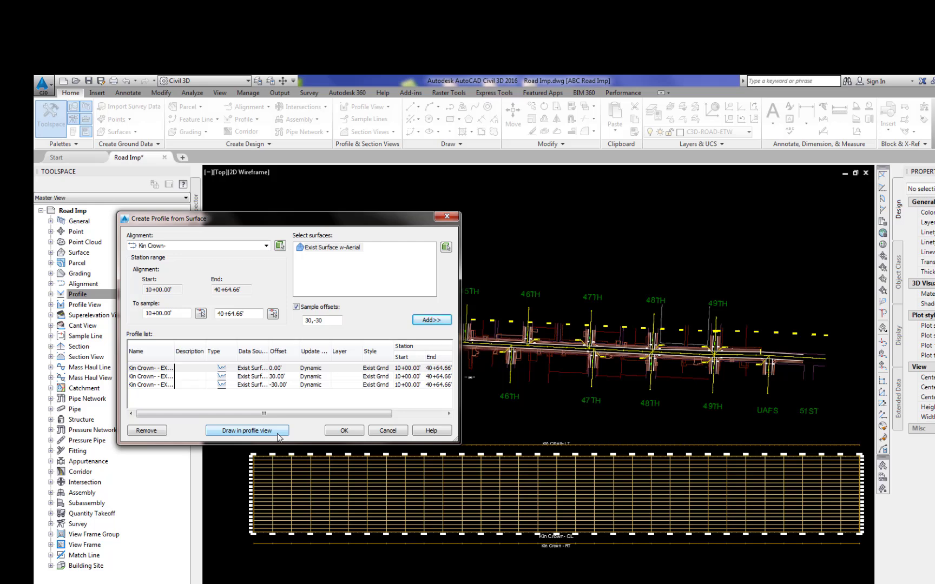
{"action": "left_click", "coordinate": [352, 431]}
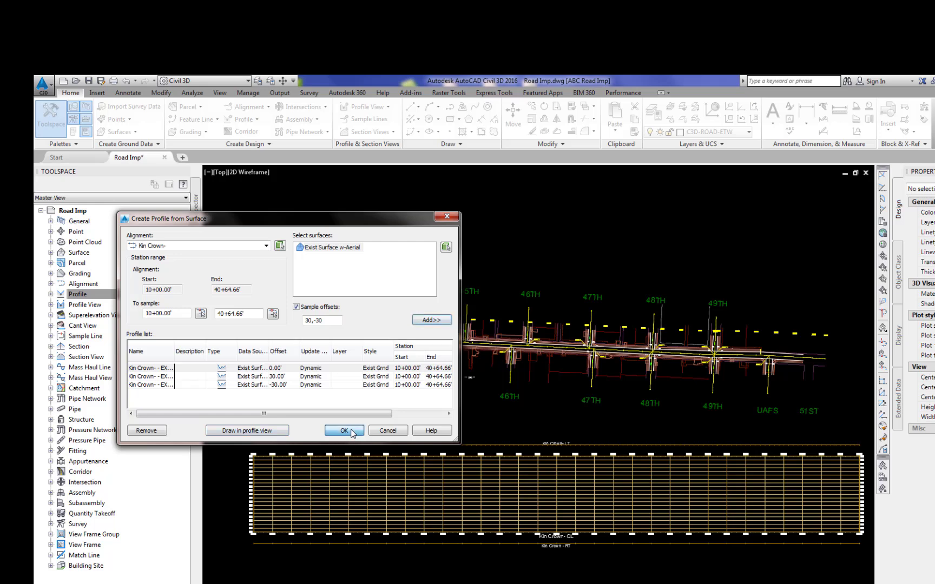
Step: Clear all events from the event viewer and close it
{"action": "left_click", "coordinate": [87, 243]}
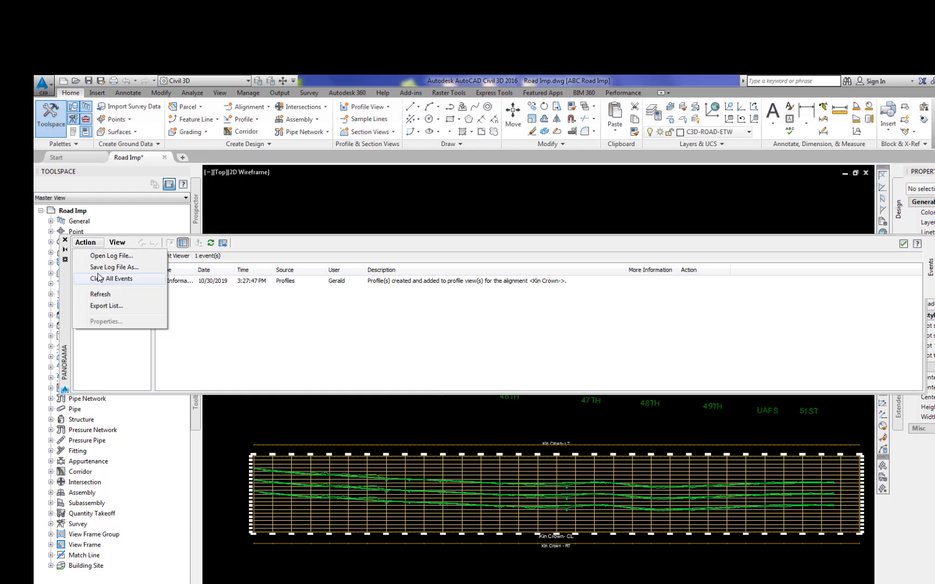
{"action": "left_click", "coordinate": [105, 283]}
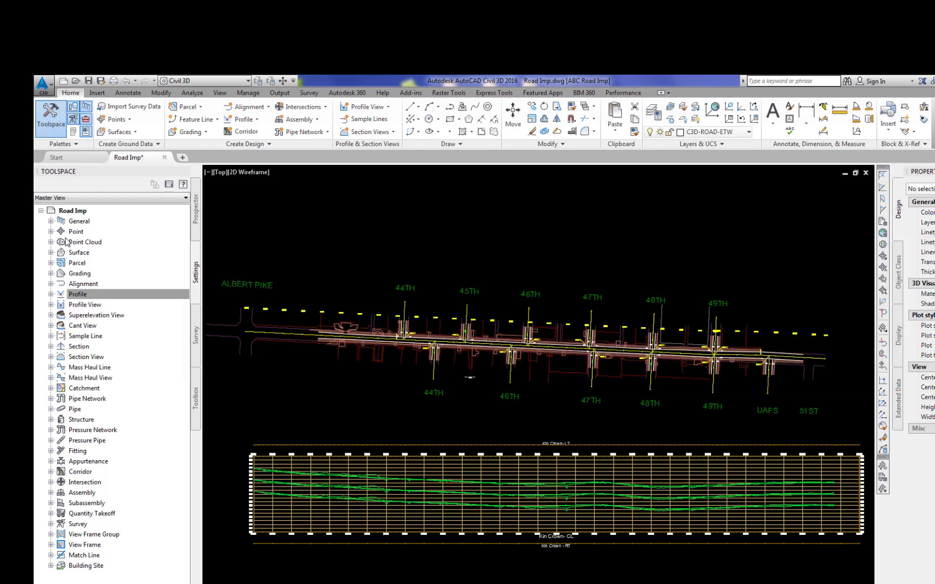
{"action": "left_click", "coordinate": [65, 240]}
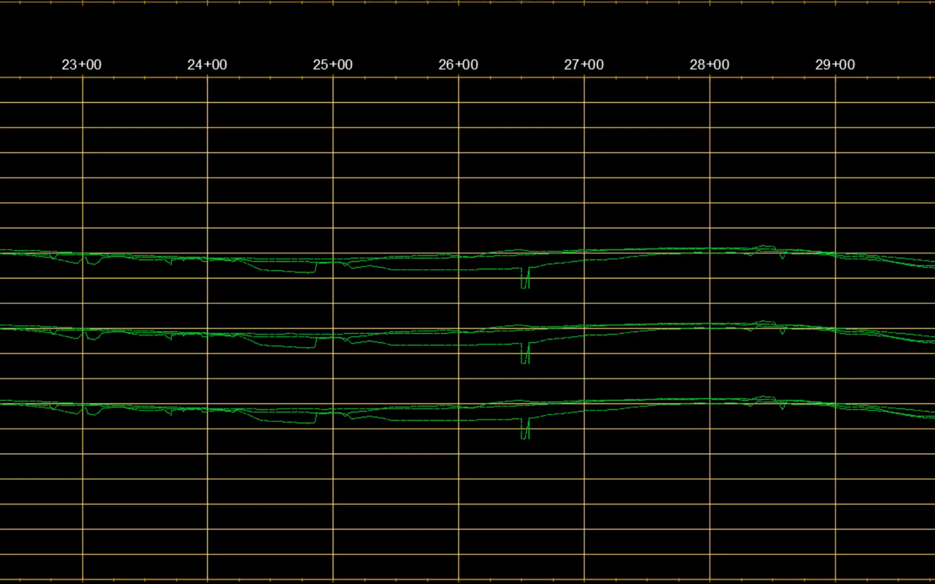
Step: Select the -30.00' offset profile and rename it, replacing the end of its name with LT
{"action": "left_click", "coordinate": [559, 261]}
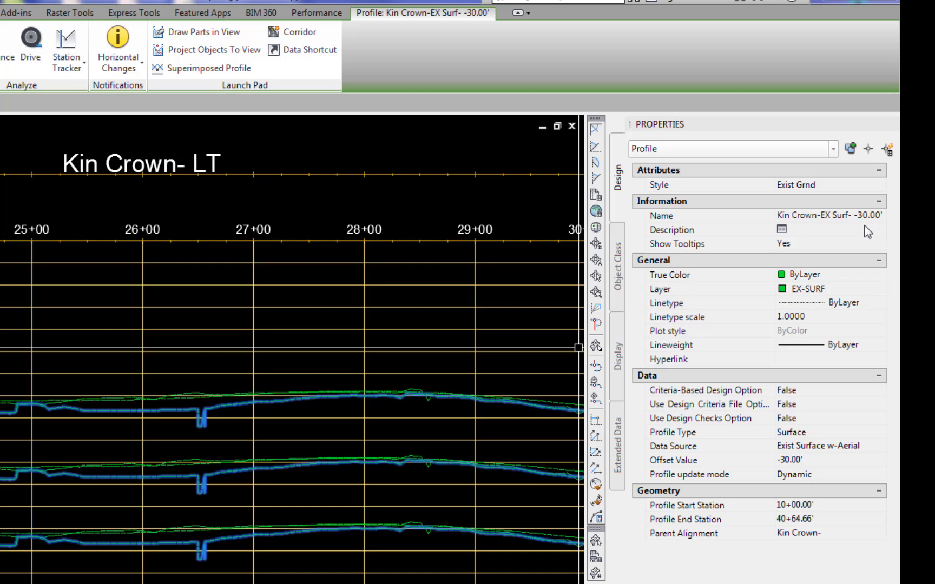
{"action": "left_click", "coordinate": [856, 215]}
{"action": "key", "text": "End"}
{"action": "key", "text": "BackSpace"}
{"action": "key", "text": "BackSpace"}
{"action": "key", "text": "BackSpace"}
{"action": "key", "text": "BackSpace"}
{"action": "key", "text": "BackSpace"}
{"action": "key", "text": "BackSpace"}
{"action": "key", "text": "BackSpace"}
{"action": "key", "text": "BackSpace"}
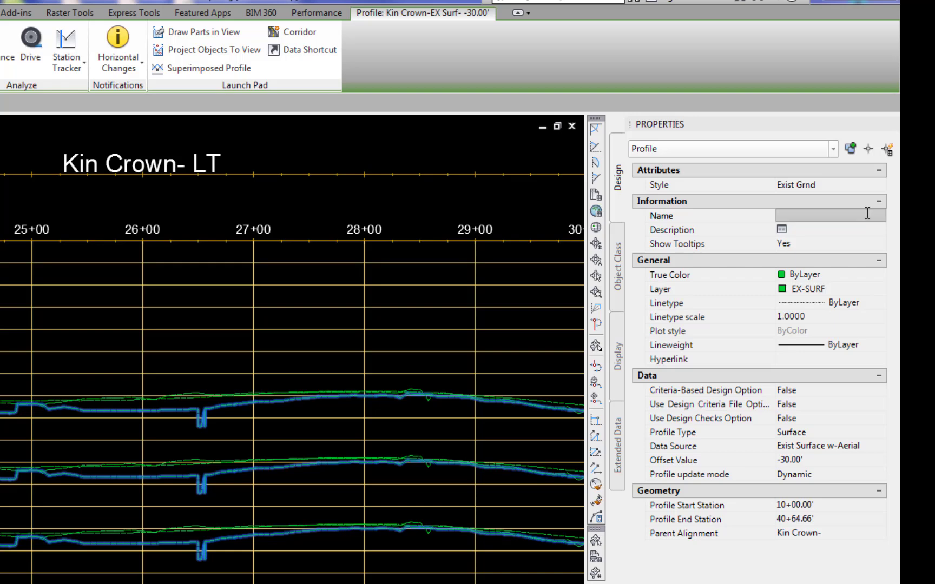
{"action": "type", "text": "LT"}
{"action": "key", "text": "Return"}
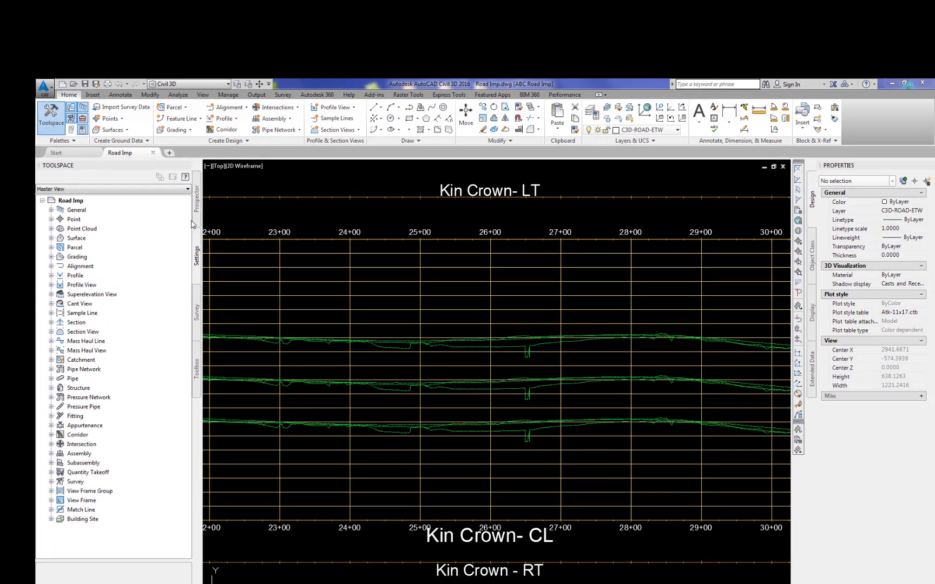
Step: Expand the Kin Crown- centerline alignment in the Prospector tree
{"action": "left_click", "coordinate": [196, 216]}
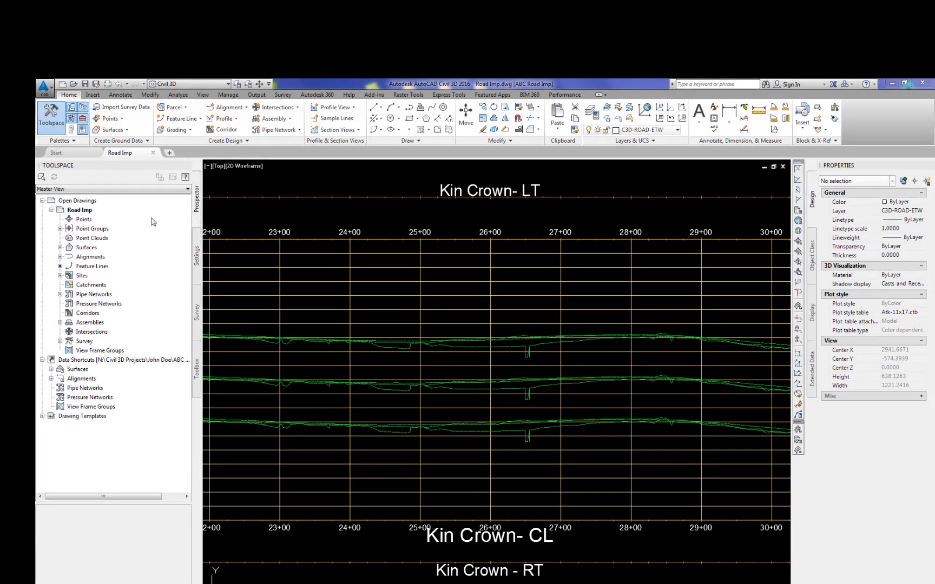
{"action": "left_click", "coordinate": [60, 257]}
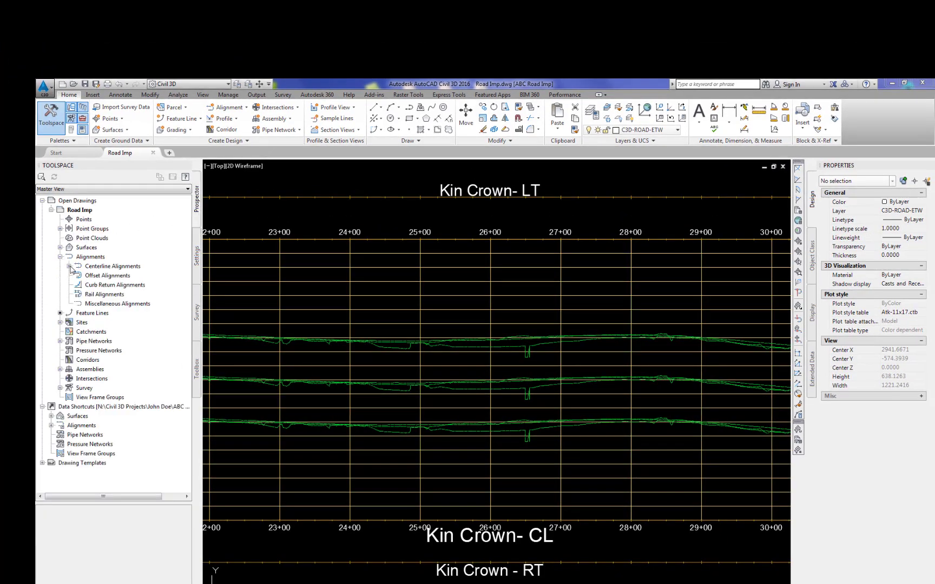
{"action": "left_click", "coordinate": [69, 267]}
{"action": "left_click", "coordinate": [79, 398]}
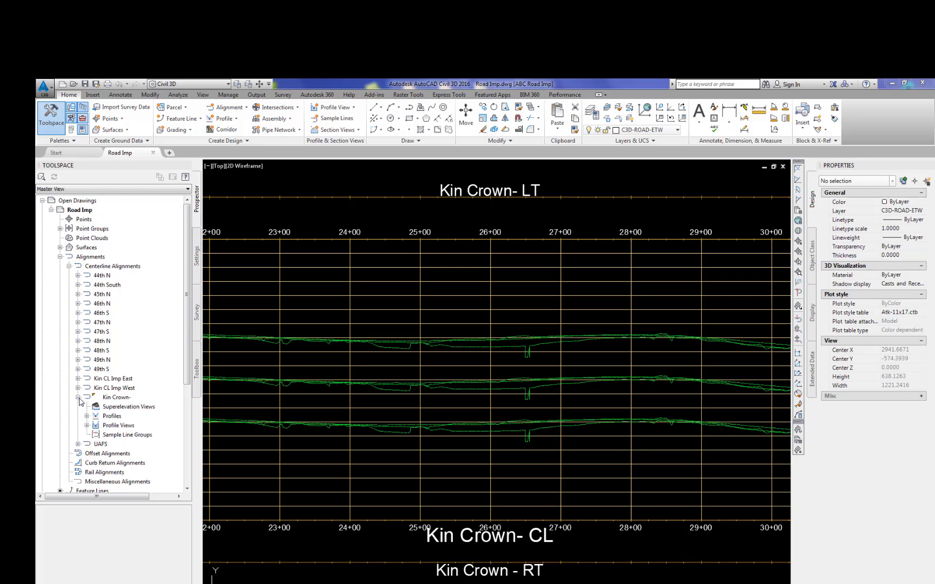
Step: In the Kin Crown- CL profile view's properties, turn off drawing of the RT and LT offset profiles
{"action": "left_click", "coordinate": [88, 426]}
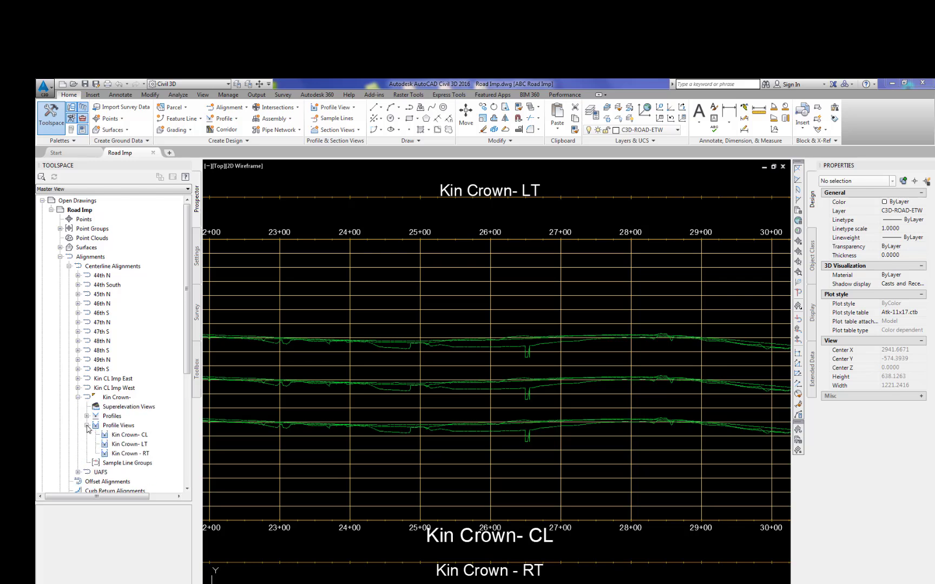
{"action": "right_click", "coordinate": [133, 437]}
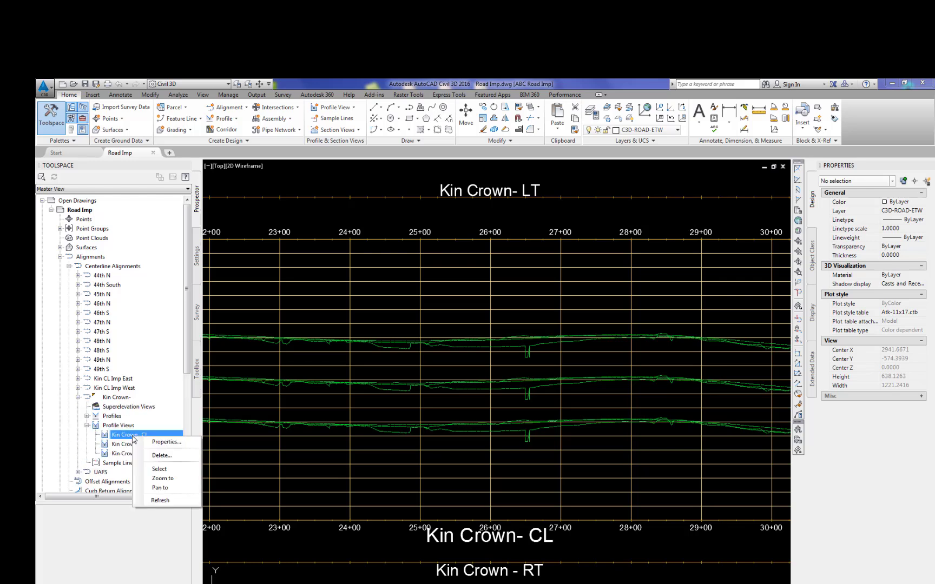
{"action": "left_click", "coordinate": [158, 443]}
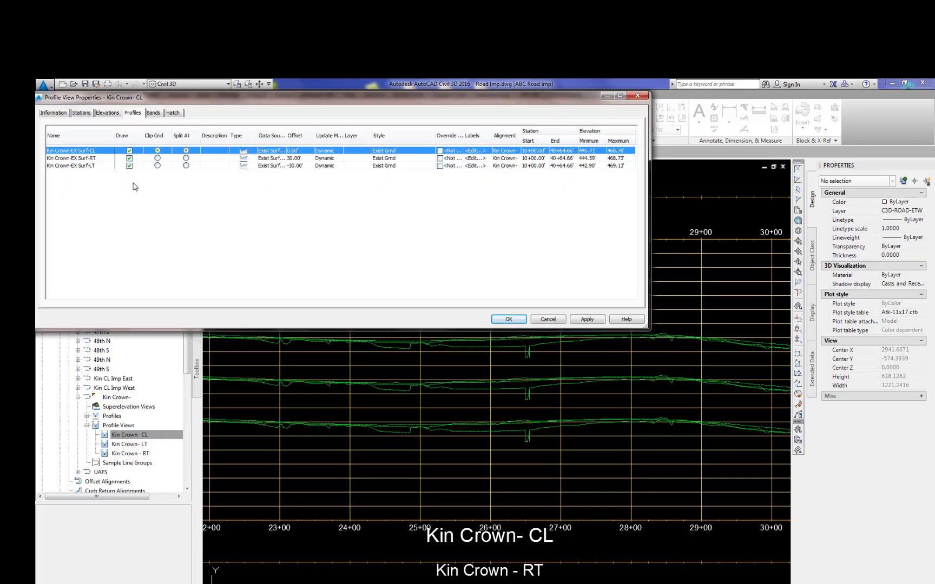
{"action": "left_click", "coordinate": [129, 158]}
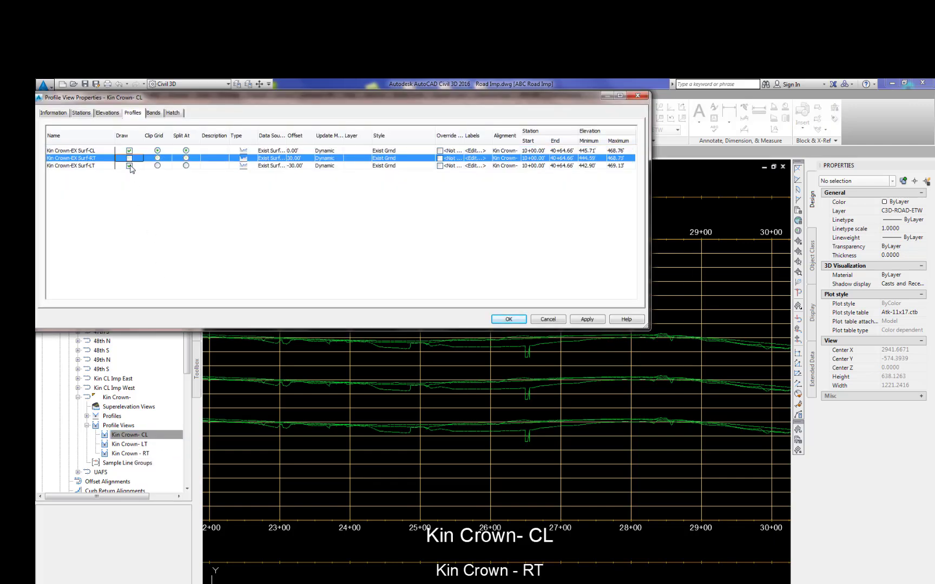
{"action": "left_click", "coordinate": [129, 165]}
{"action": "left_click", "coordinate": [585, 320]}
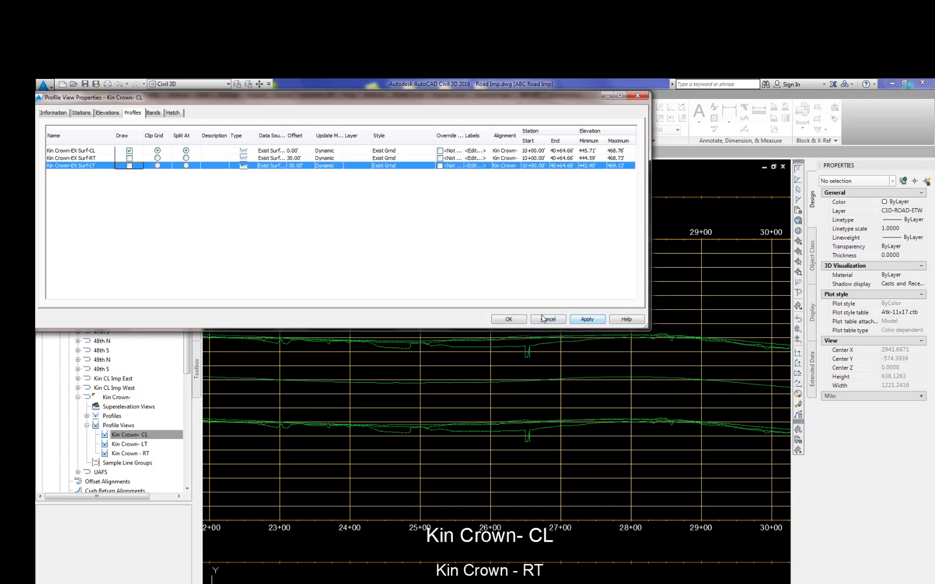
{"action": "left_click", "coordinate": [508, 320]}
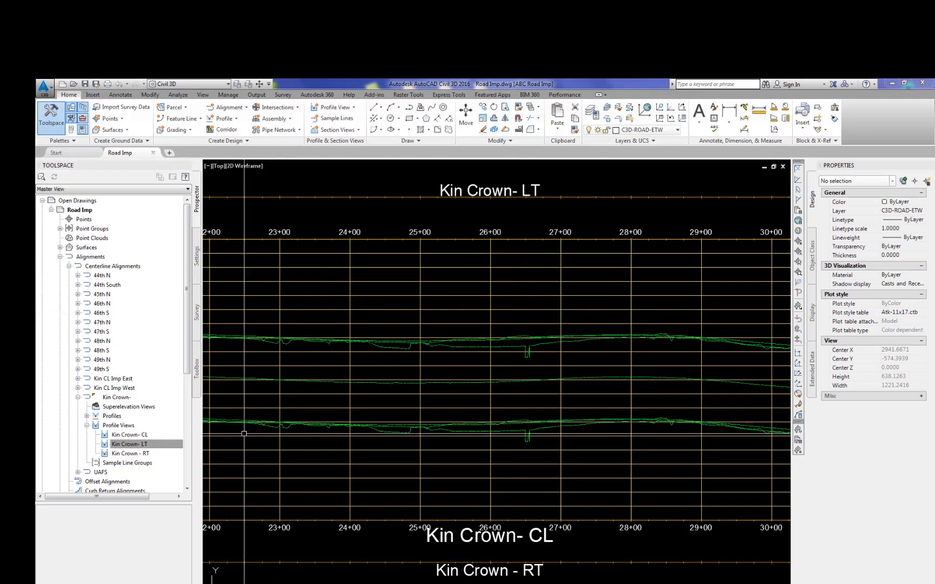
Step: In the Kin Crown- LT profile view's properties, turn off drawing of the CL and RT profiles
{"action": "right_click", "coordinate": [145, 447]}
{"action": "left_click", "coordinate": [163, 450]}
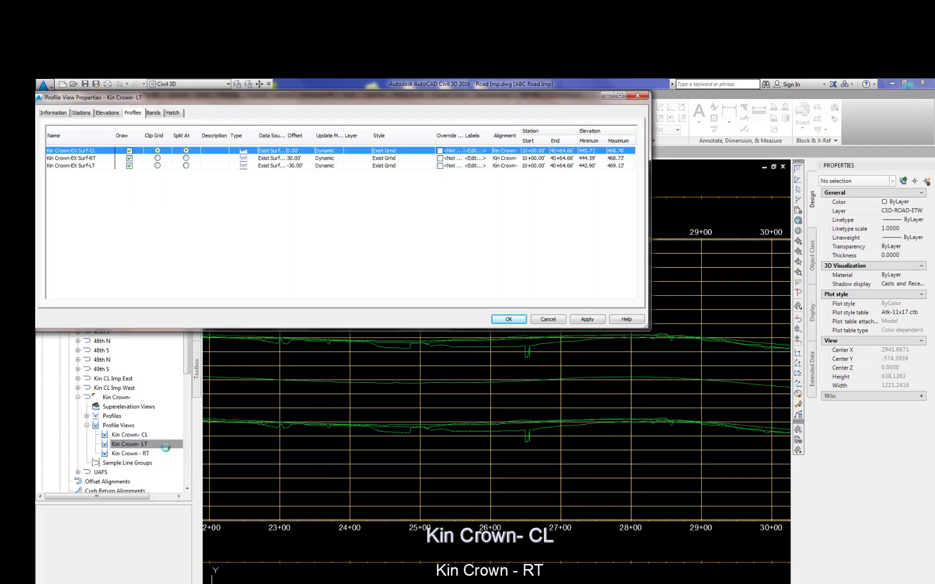
{"action": "left_click", "coordinate": [128, 151]}
{"action": "left_click", "coordinate": [129, 158]}
{"action": "left_click", "coordinate": [587, 319]}
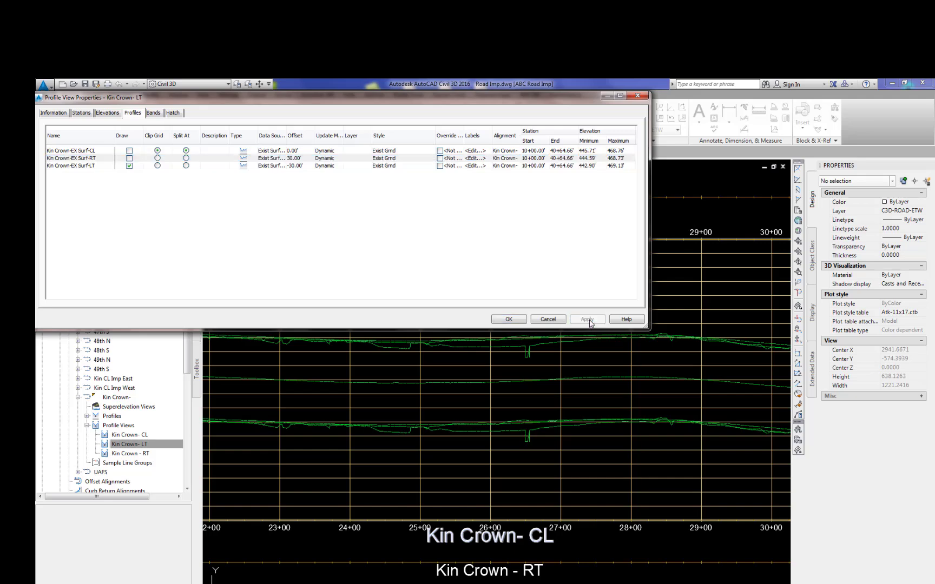
{"action": "left_click", "coordinate": [508, 319]}
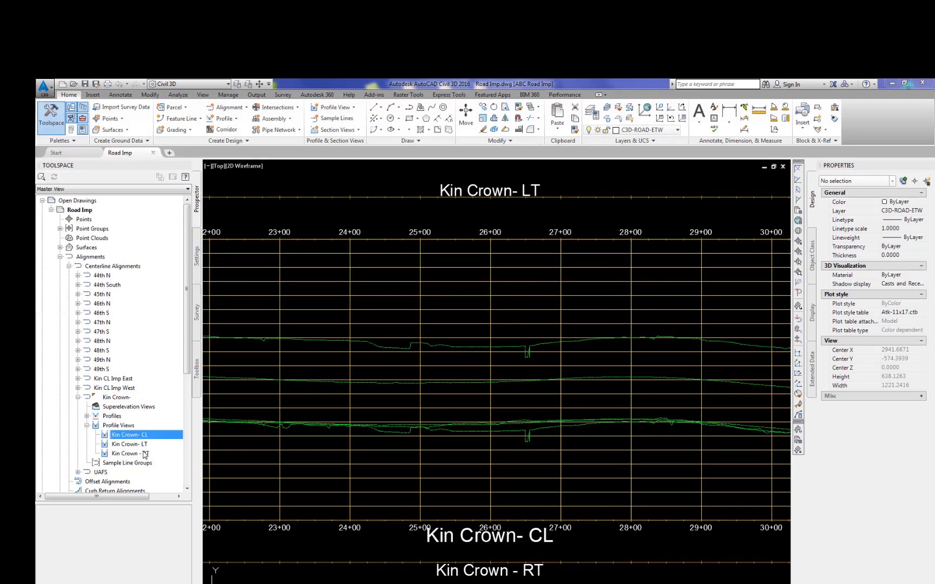
Step: In the Kin Crown - RT profile view's properties, turn off drawing of the CL and LT profiles
{"action": "right_click", "coordinate": [143, 454]}
{"action": "left_click", "coordinate": [164, 460]}
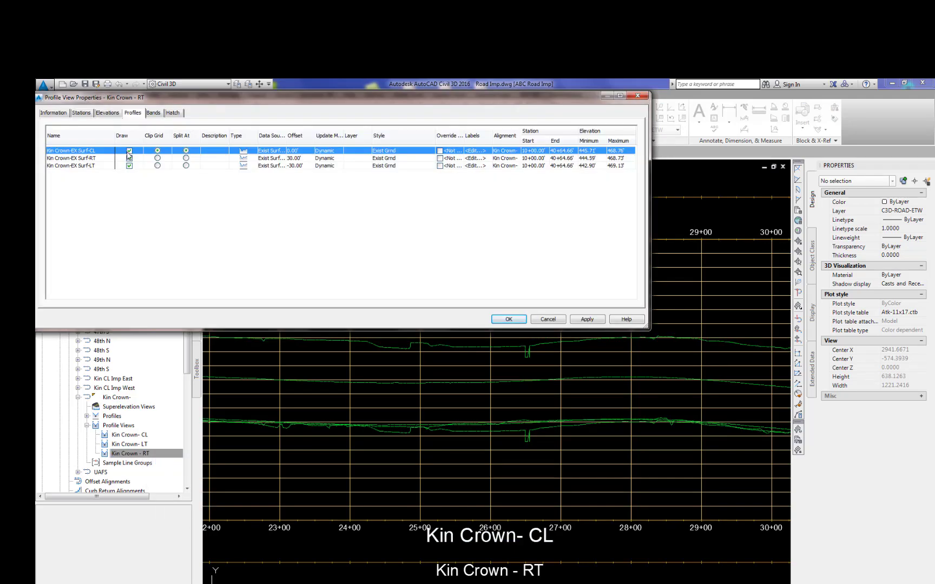
{"action": "left_click", "coordinate": [129, 151]}
{"action": "left_click", "coordinate": [129, 166]}
{"action": "left_click", "coordinate": [587, 319]}
{"action": "left_click", "coordinate": [504, 319]}
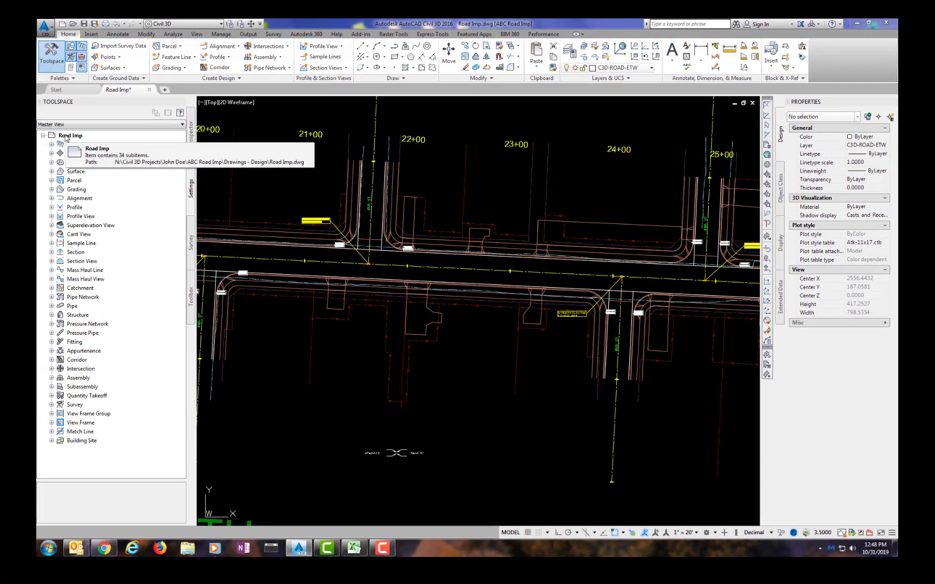
Step: In the drawing settings' object layers, set the Profile object layer to EX-STRM-FL
{"action": "right_click", "coordinate": [76, 136]}
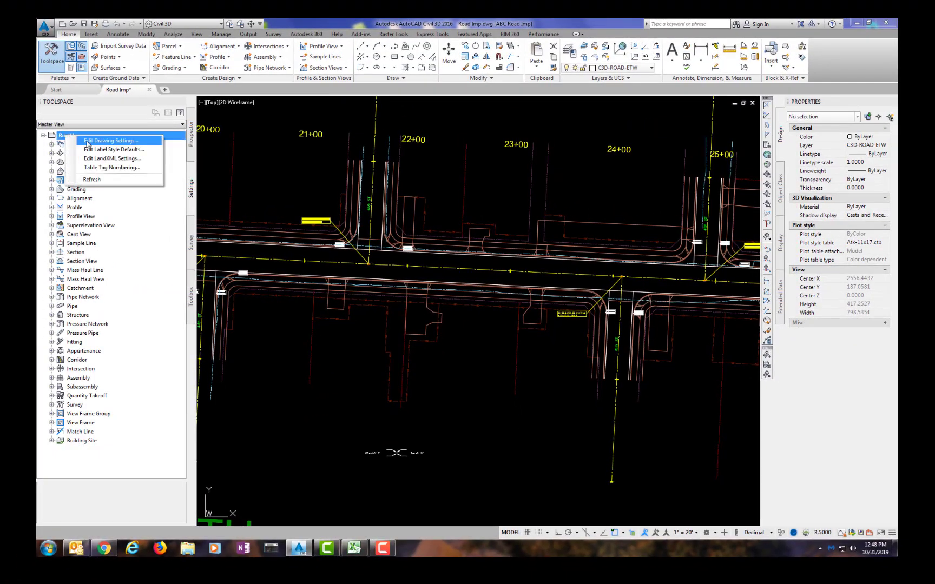
{"action": "left_click", "coordinate": [87, 143]}
{"action": "left_click", "coordinate": [148, 125]}
{"action": "scroll", "coordinate": [375, 304], "scroll_direction": "down", "scroll_amount": 10}
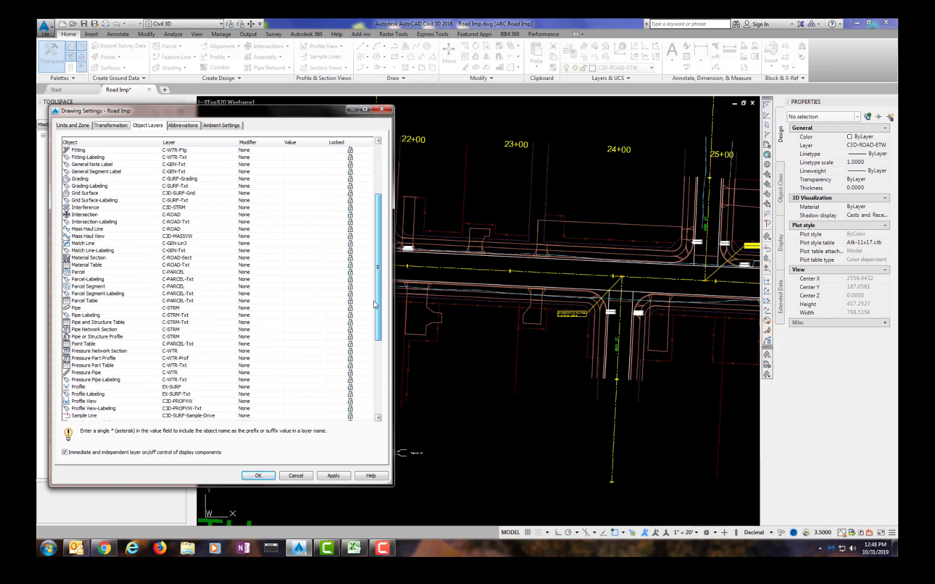
{"action": "left_click_drag", "start_coordinate": [375, 305], "coordinate": [378, 405]}
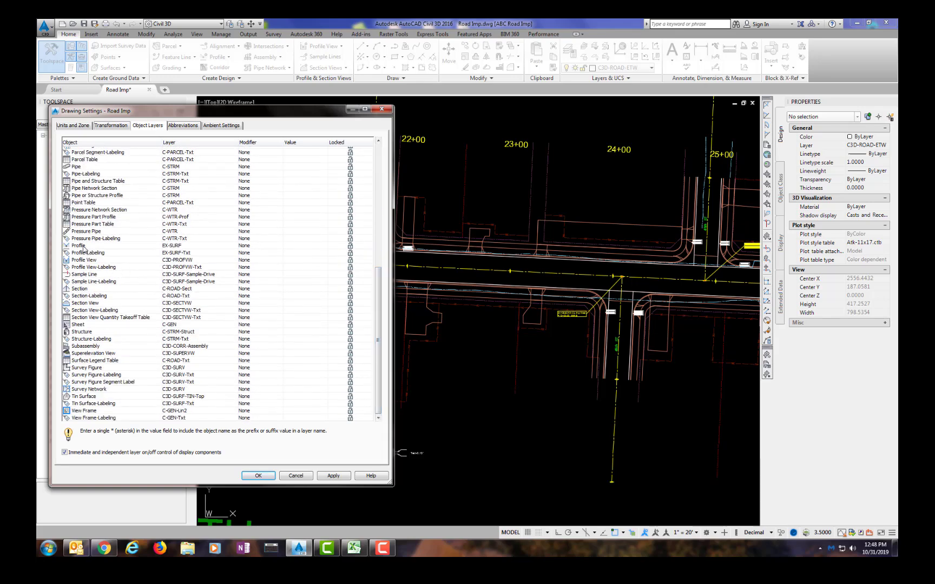
{"action": "left_click", "coordinate": [231, 247]}
{"action": "left_click_drag", "start_coordinate": [612, 181], "coordinate": [615, 274]}
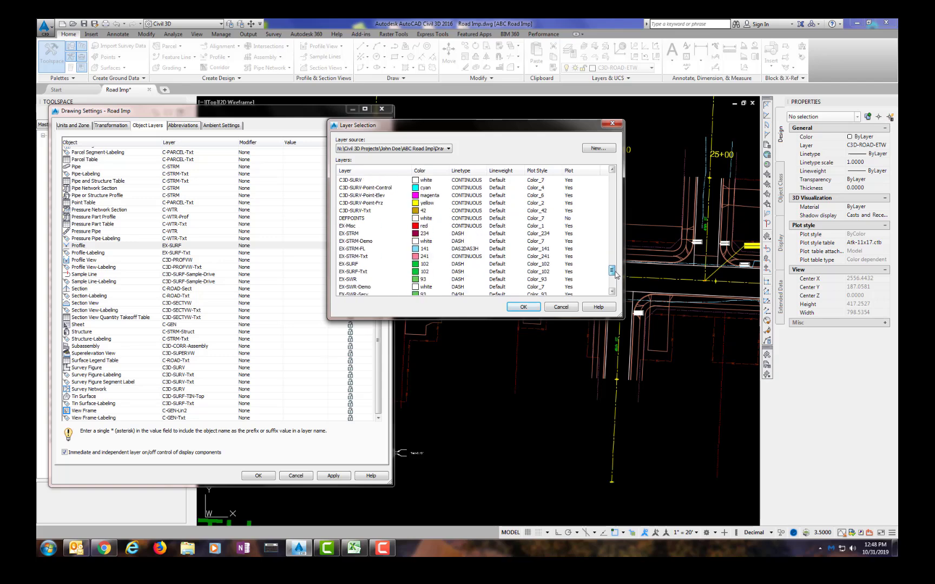
{"action": "left_click", "coordinate": [353, 250]}
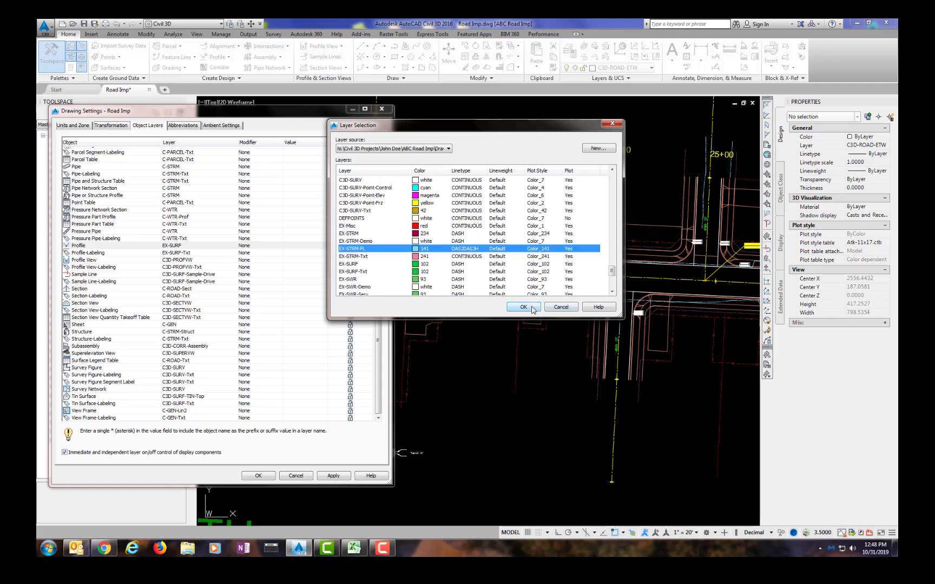
{"action": "left_click", "coordinate": [534, 309]}
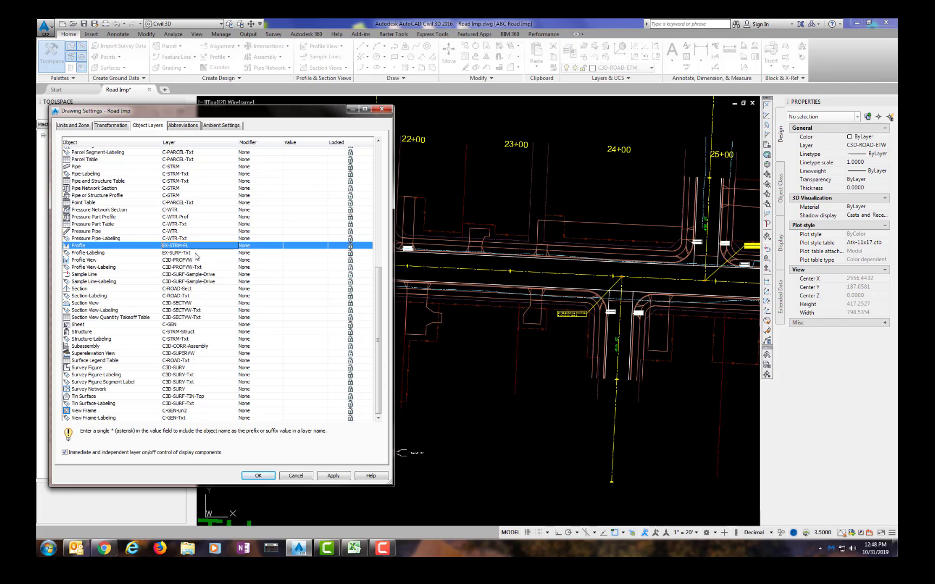
Step: Set the Profile Labeling object layer to EX-STRM-Txt and close the drawing settings
{"action": "left_click", "coordinate": [227, 253]}
{"action": "left_click", "coordinate": [231, 254]}
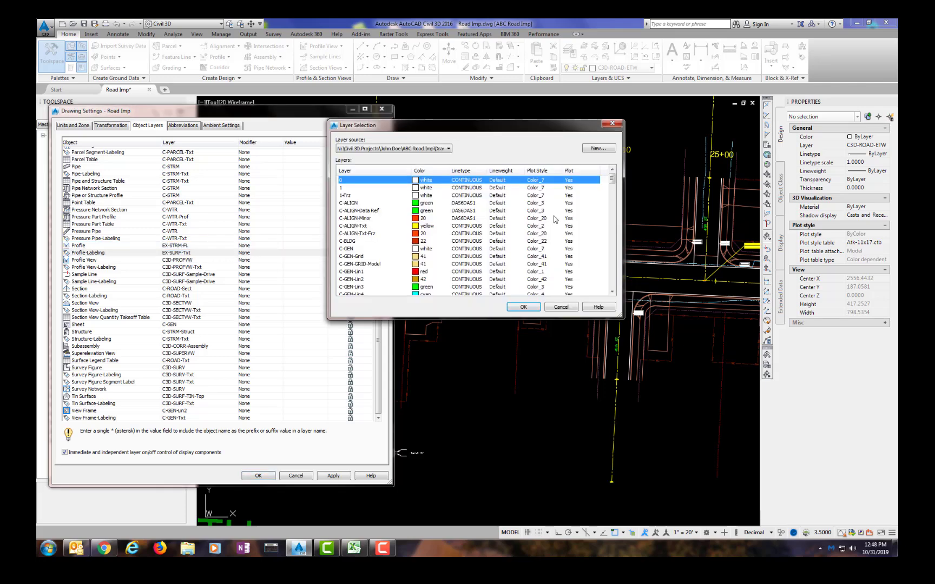
{"action": "scroll", "coordinate": [600, 243], "scroll_direction": "down", "scroll_amount": 8}
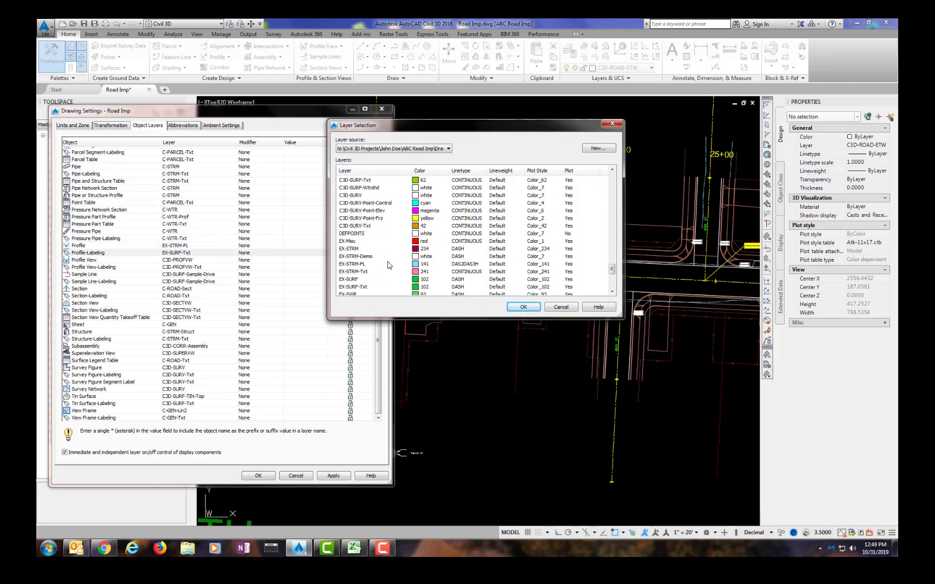
{"action": "left_click", "coordinate": [361, 272]}
{"action": "left_click", "coordinate": [524, 307]}
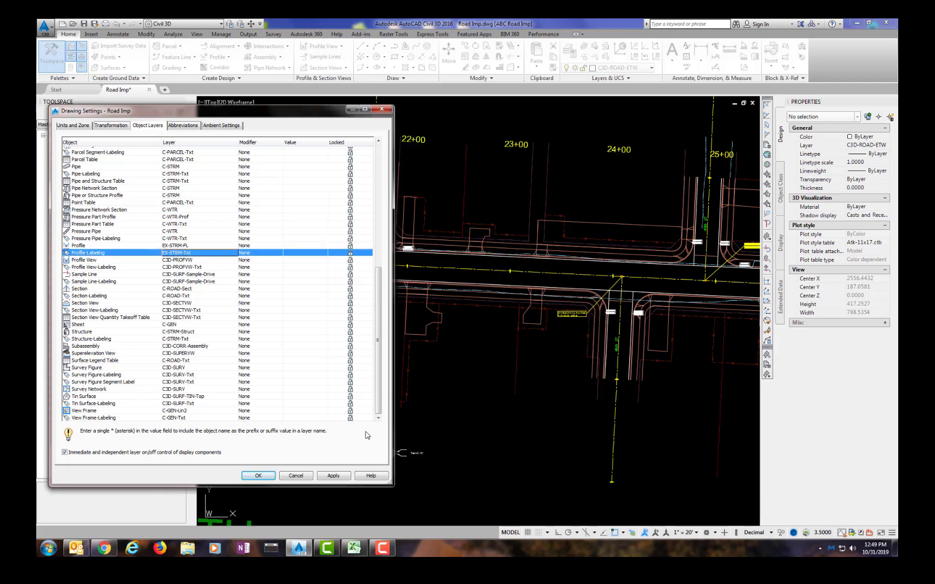
{"action": "left_click", "coordinate": [258, 476]}
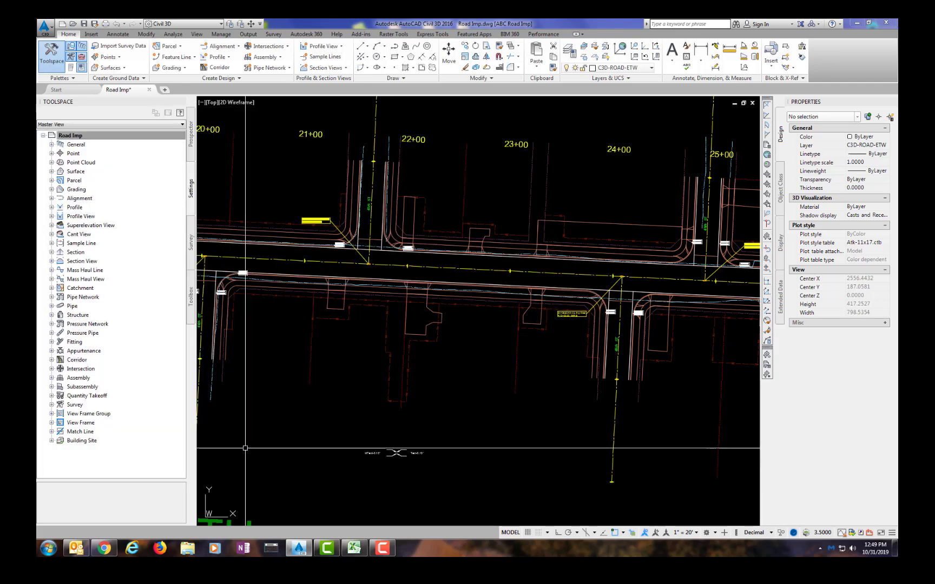
Step: In the Profile feature settings, set the default profile style to Exist FL
{"action": "right_click", "coordinate": [78, 210]}
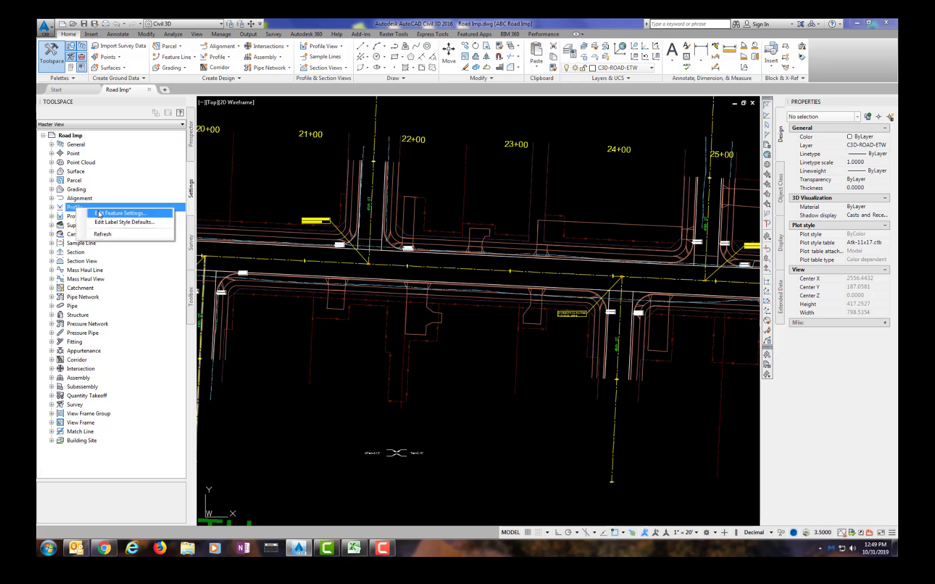
{"action": "left_click", "coordinate": [99, 214]}
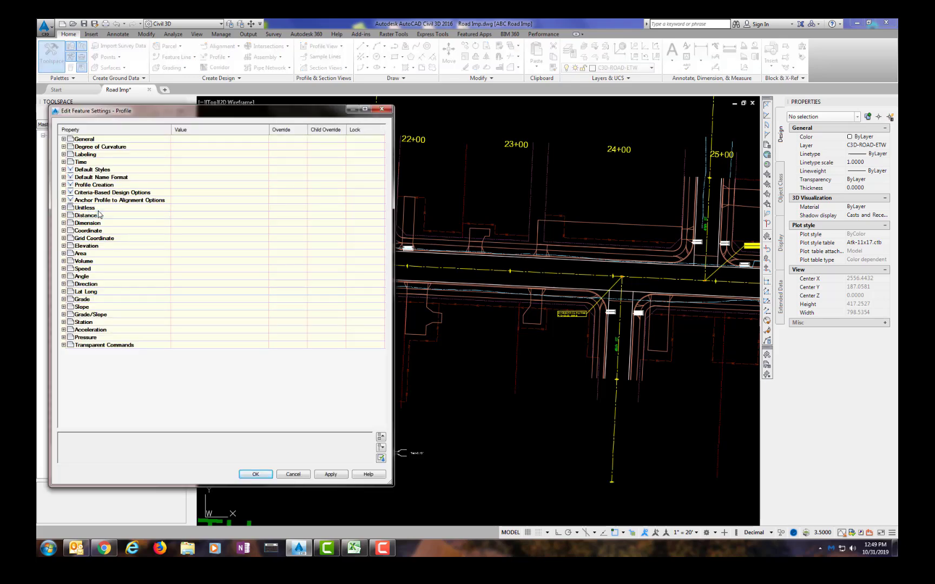
{"action": "left_click", "coordinate": [63, 170]}
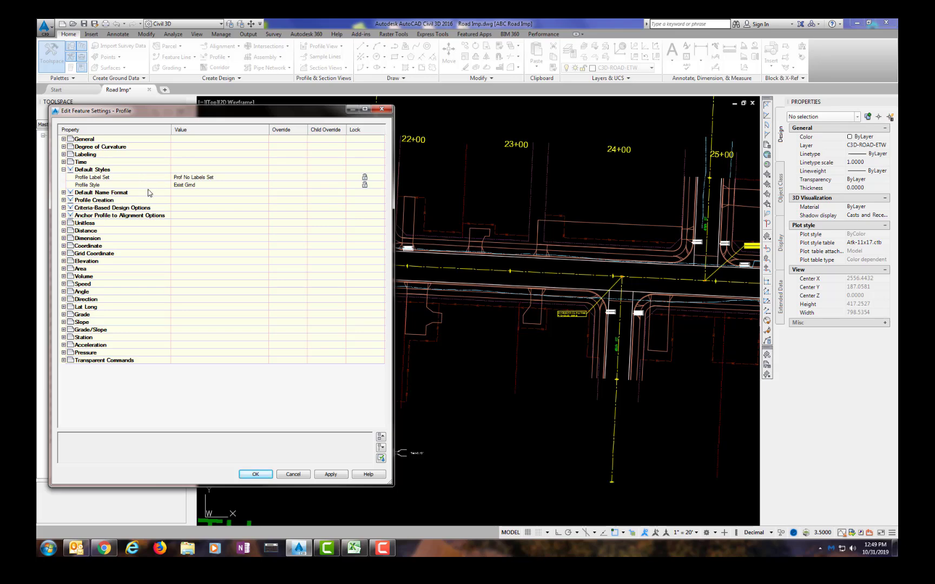
{"action": "left_click", "coordinate": [265, 186]}
{"action": "left_click", "coordinate": [265, 186]}
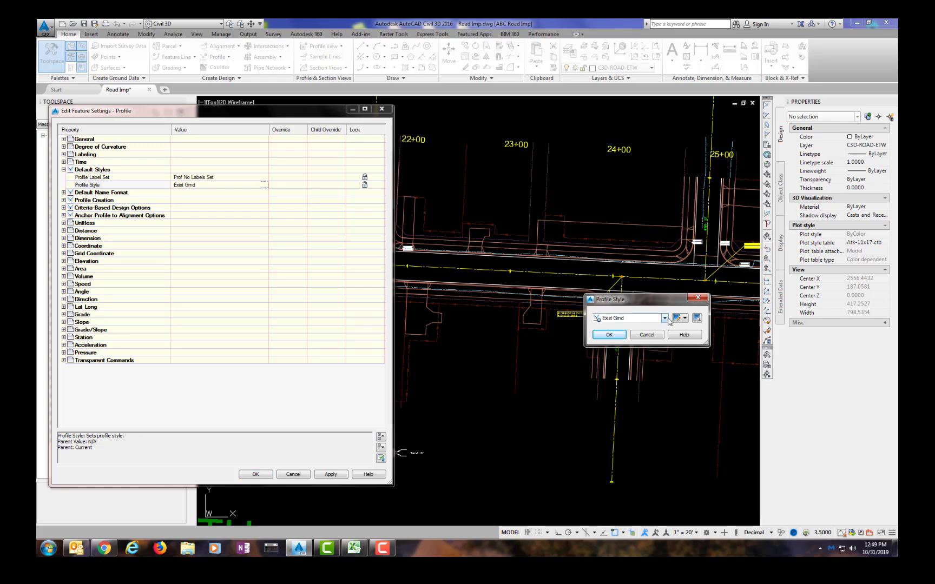
{"action": "left_click", "coordinate": [630, 318]}
{"action": "left_click", "coordinate": [627, 356]}
{"action": "left_click", "coordinate": [609, 335]}
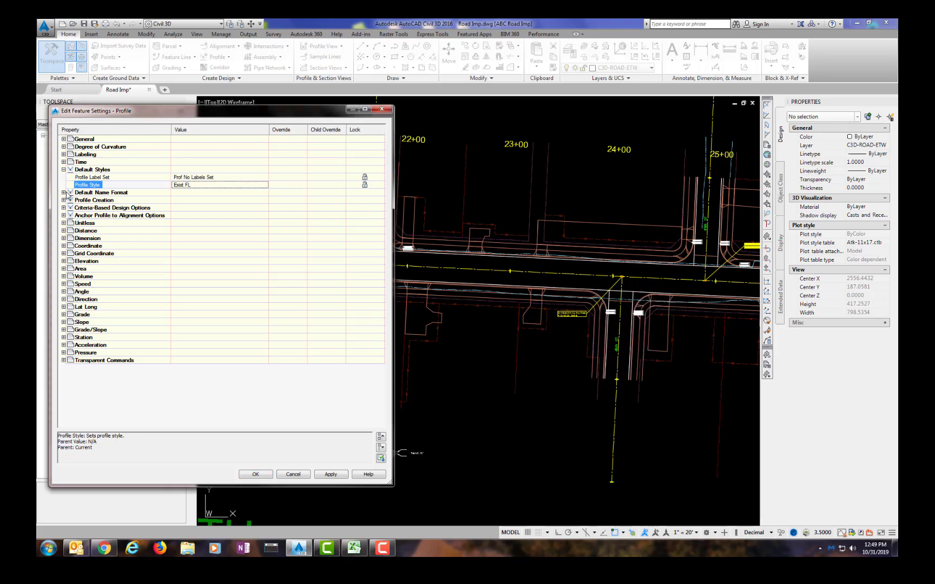
Step: Change the profile name template to <[Alignment Name]> - EX FL and close the feature settings
{"action": "left_click", "coordinate": [64, 193]}
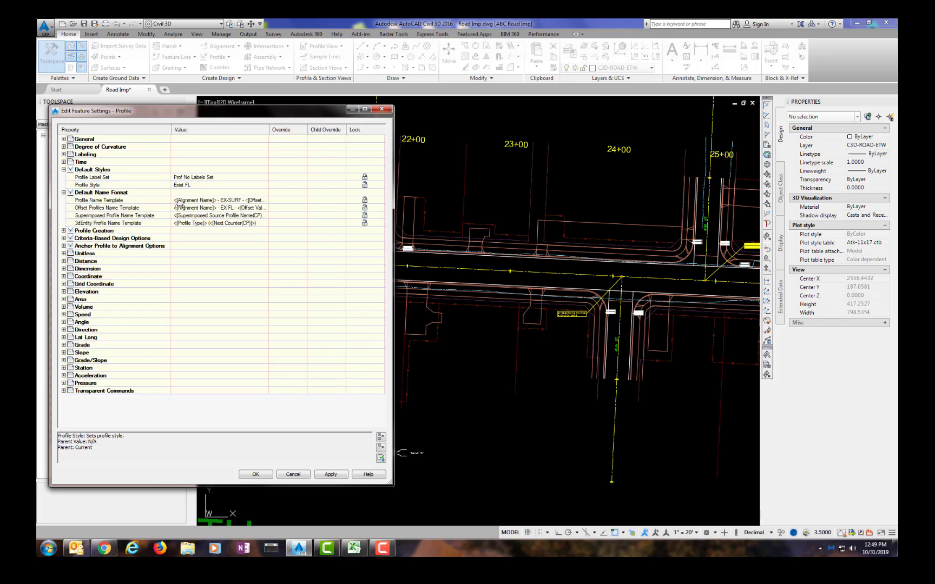
{"action": "left_click", "coordinate": [247, 201]}
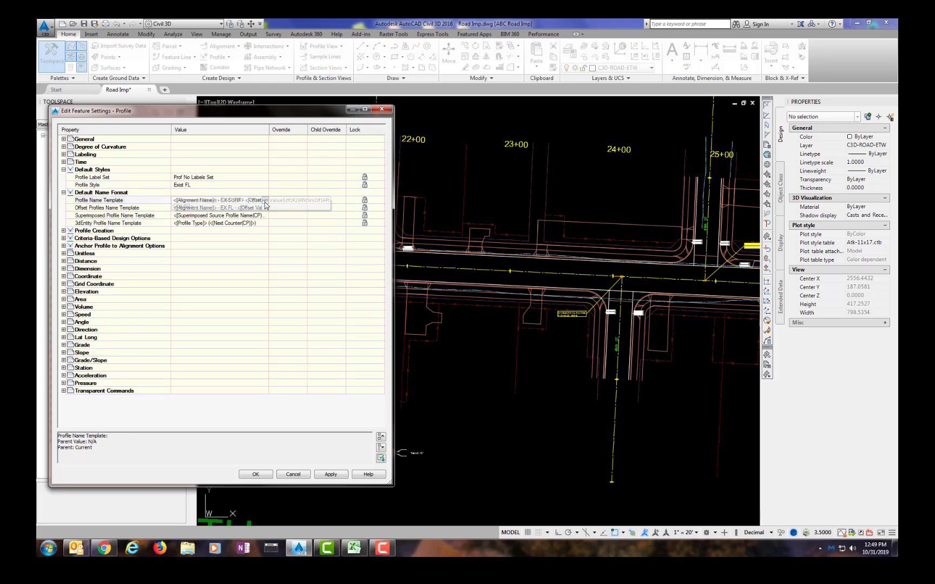
{"action": "left_click", "coordinate": [266, 200]}
{"action": "key", "text": "BackSpace"}
{"action": "key", "text": "BackSpace"}
{"action": "key", "text": "BackSpace"}
{"action": "key", "text": "BackSpace"}
{"action": "key", "text": "BackSpace"}
{"action": "key", "text": "BackSpace"}
{"action": "key", "text": "BackSpace"}
{"action": "key", "text": "BackSpace"}
{"action": "key", "text": "BackSpace"}
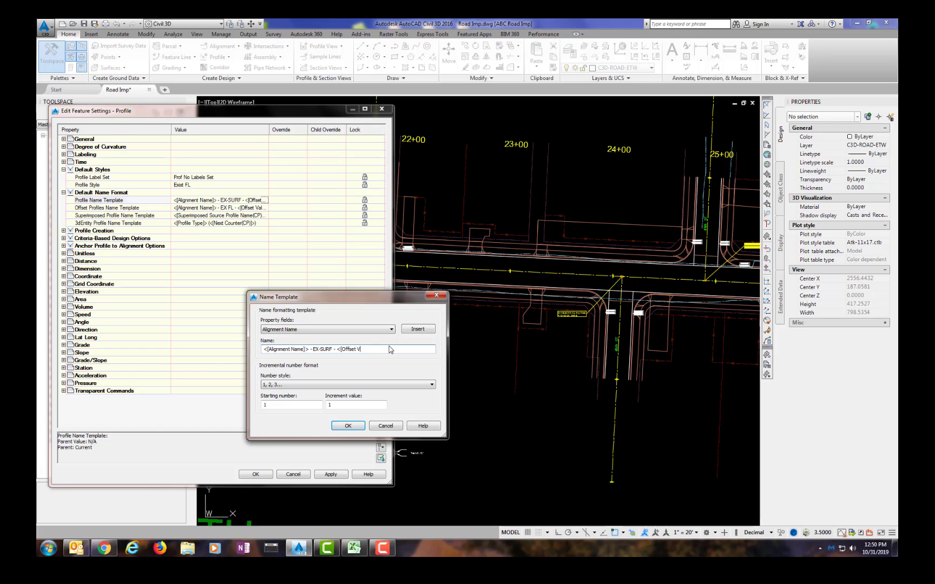
{"action": "key", "text": "BackSpace"}
{"action": "key", "text": "BackSpace"}
{"action": "key", "text": "BackSpace"}
{"action": "key", "text": "BackSpace"}
{"action": "key", "text": "BackSpace"}
{"action": "key", "text": "BackSpace"}
{"action": "key", "text": "BackSpace"}
{"action": "type", "text": "EX FL"}
{"action": "left_click", "coordinate": [348, 425]}
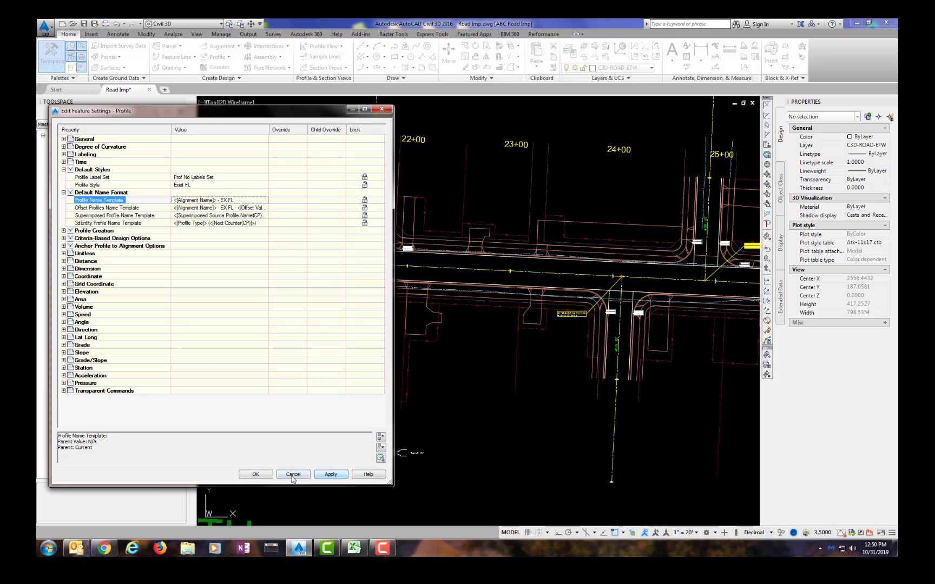
{"action": "left_click", "coordinate": [263, 476]}
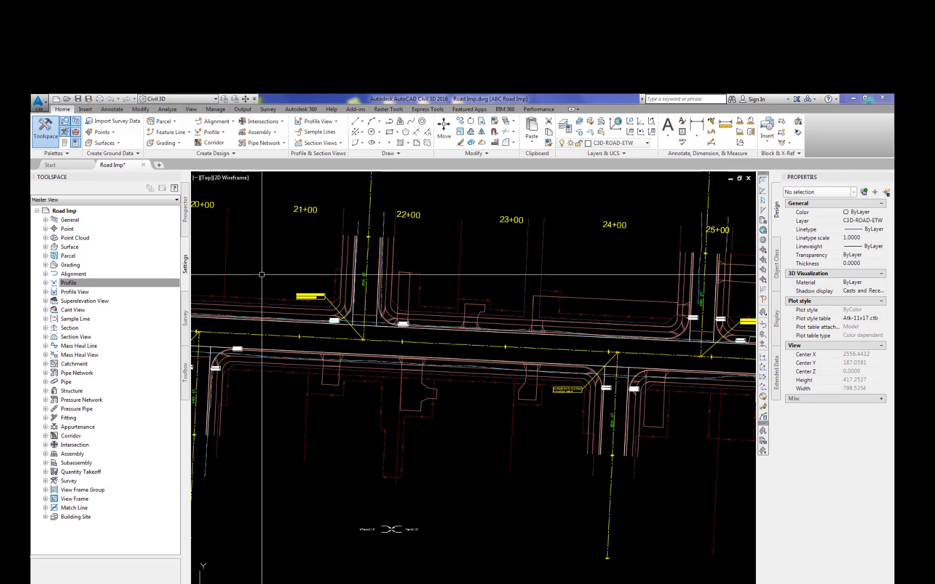
Step: Create a quick profile along a selected line using the 20H:5V - CL profile view style and place its view
{"action": "left_click", "coordinate": [223, 132]}
{"action": "left_click", "coordinate": [220, 217]}
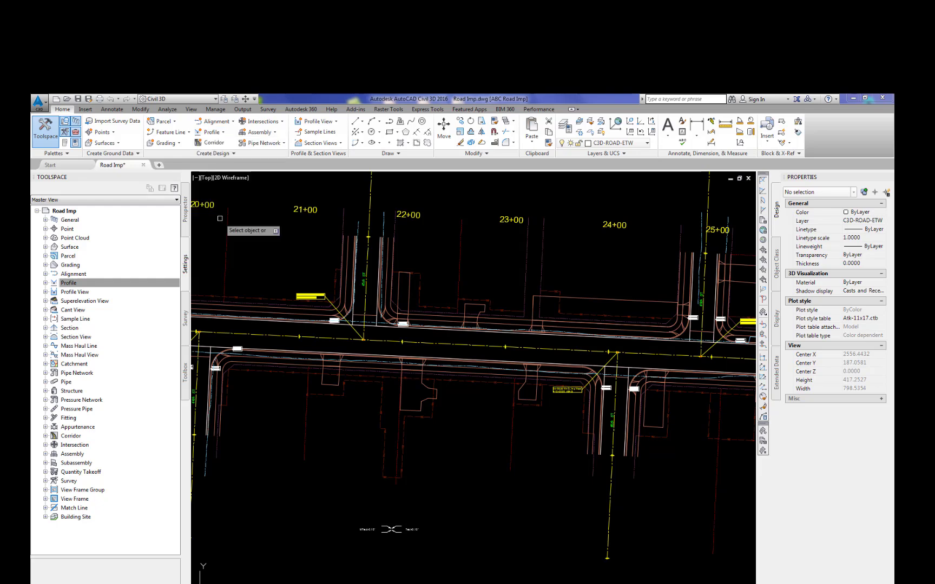
{"action": "left_click", "coordinate": [364, 318]}
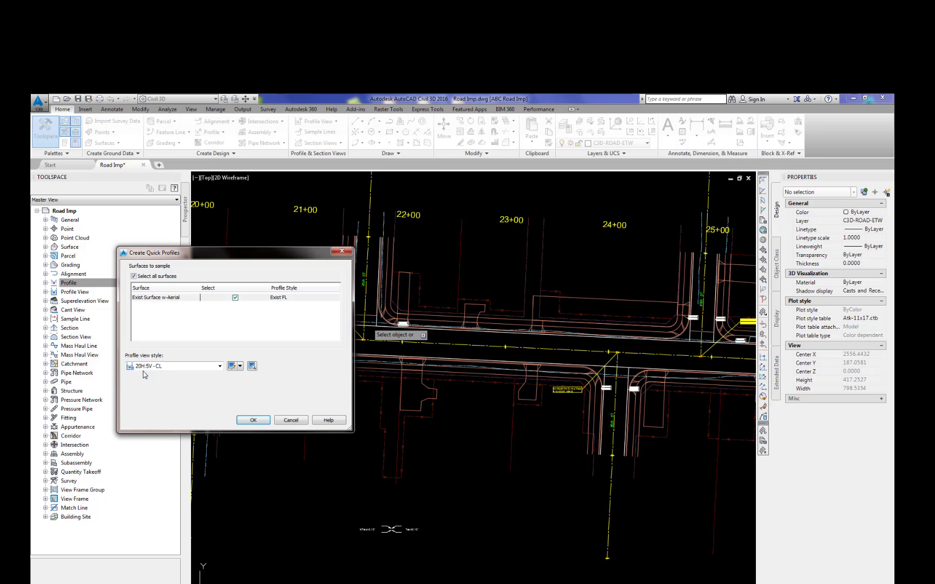
{"action": "left_click", "coordinate": [252, 421]}
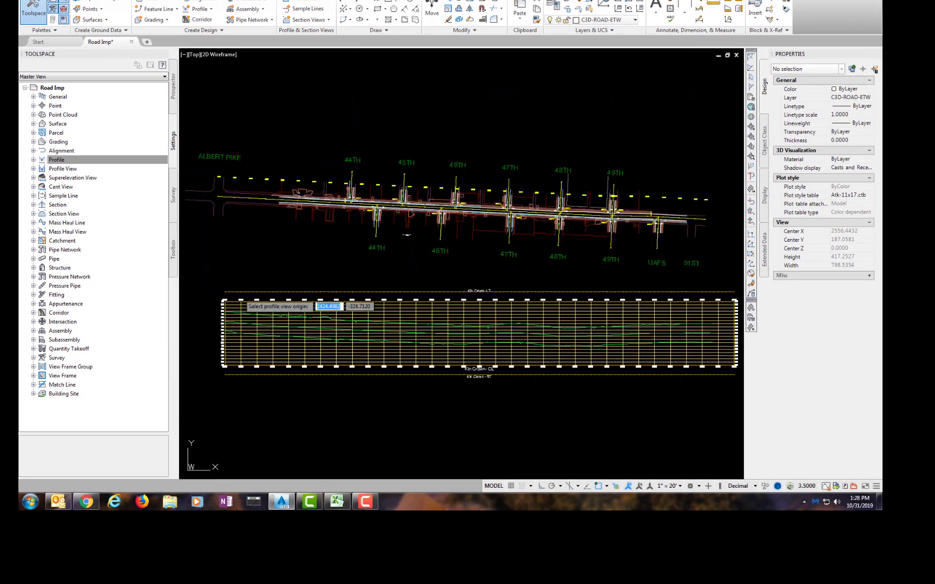
{"action": "left_click", "coordinate": [317, 436]}
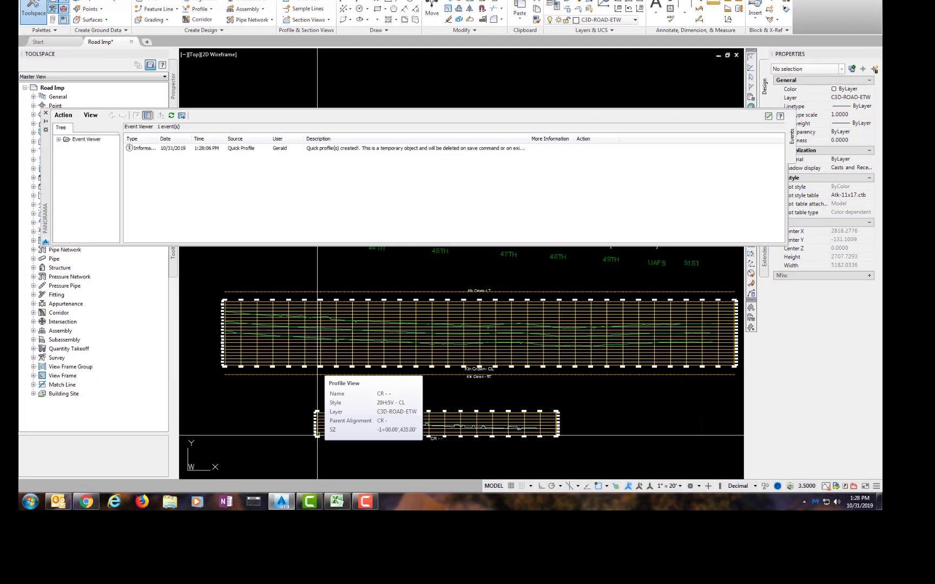
Step: Clear all events from the Event Viewer and close it
{"action": "left_click", "coordinate": [63, 115]}
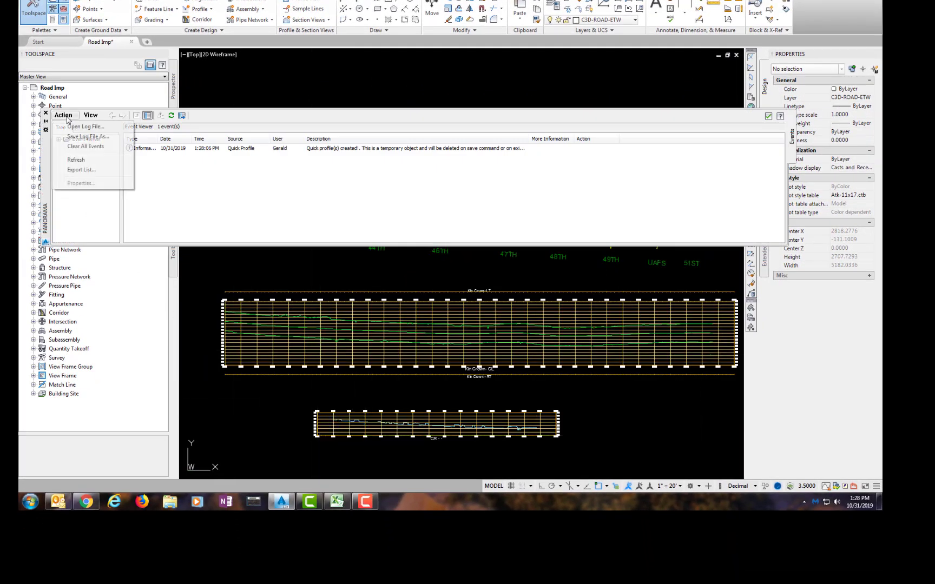
{"action": "left_click", "coordinate": [84, 147]}
{"action": "left_click", "coordinate": [45, 114]}
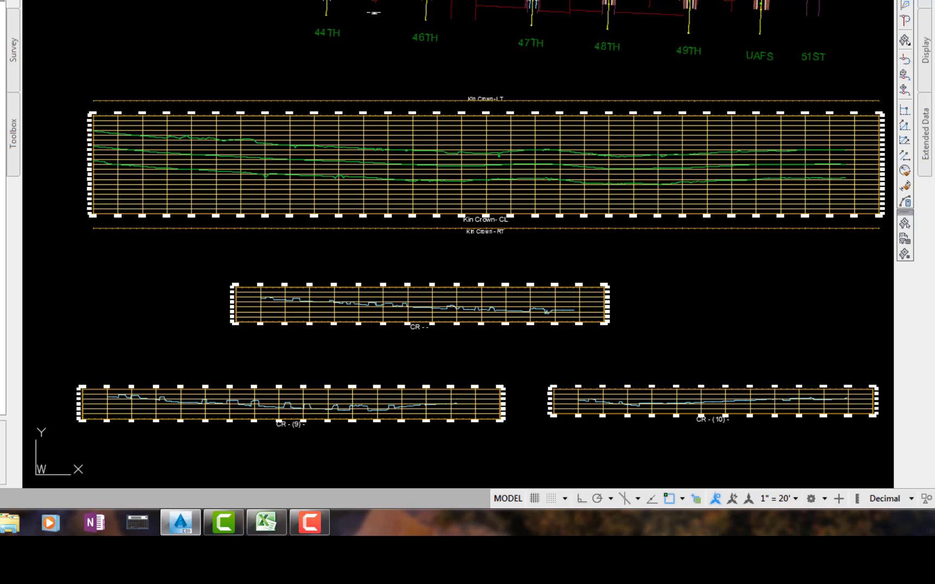
Step: Rename the profile in the CR - (9) profile view as Kin EX FL RT West
{"action": "left_click", "coordinate": [271, 406]}
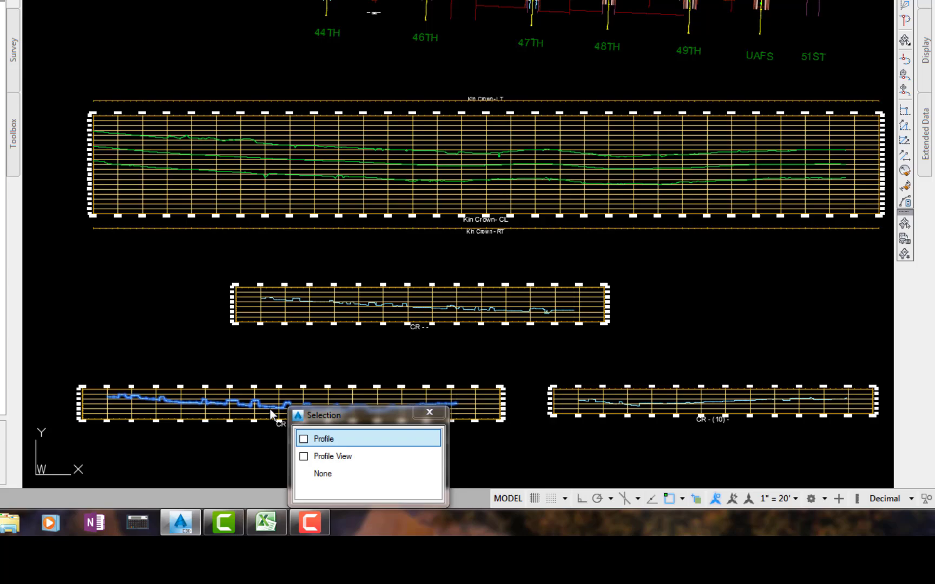
{"action": "left_click", "coordinate": [303, 440]}
{"action": "left_click", "coordinate": [840, 242]}
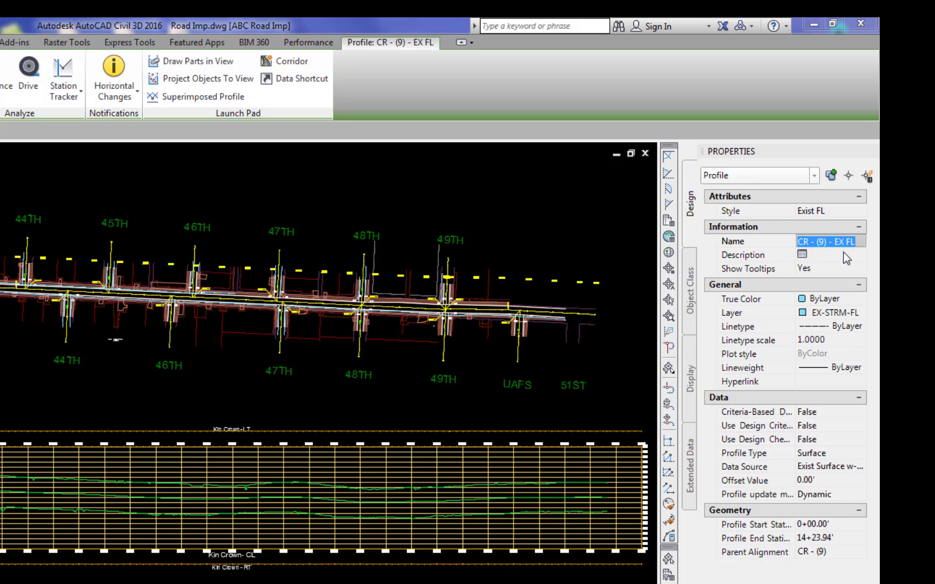
{"action": "type", "text": "Kin EX FL RT West"}
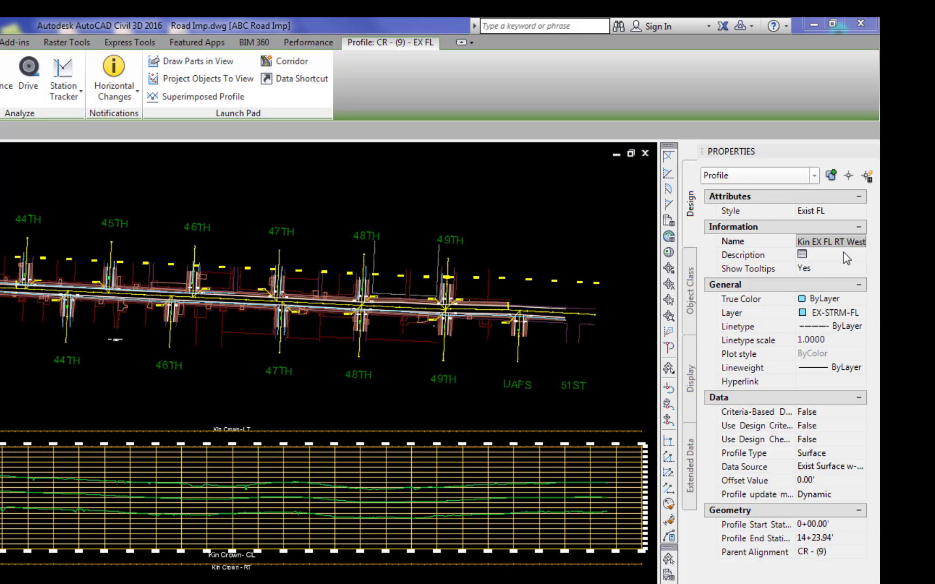
{"action": "key", "text": "Return"}
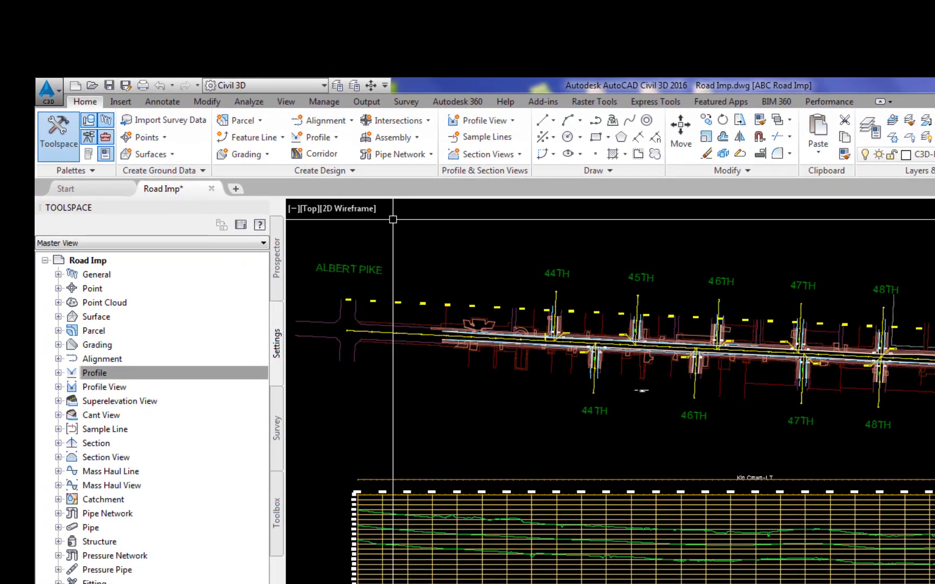
Step: Superimpose the CR - (9) flowline profile onto the Kin Crown- CL profile view, keeping the default station limits
{"action": "left_click", "coordinate": [327, 140]}
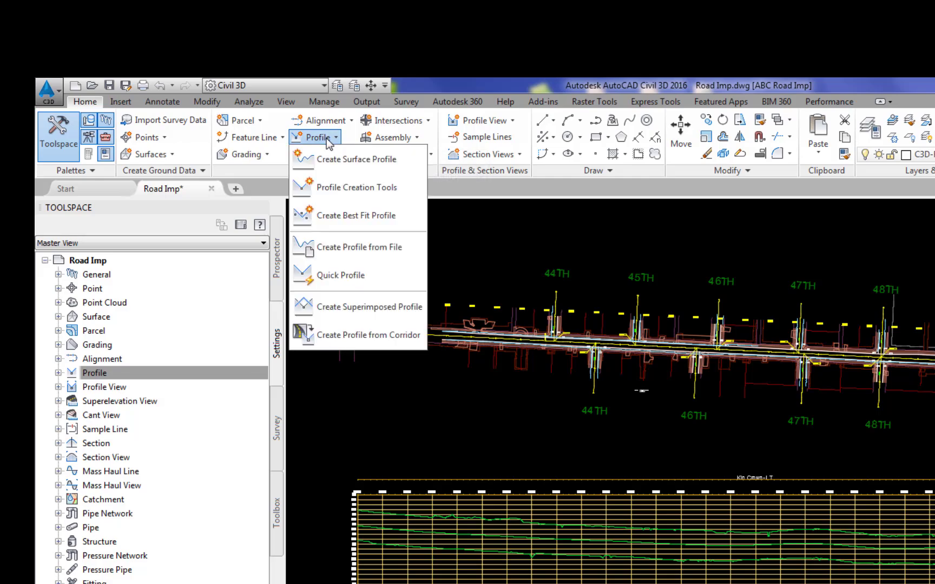
{"action": "left_click", "coordinate": [347, 307]}
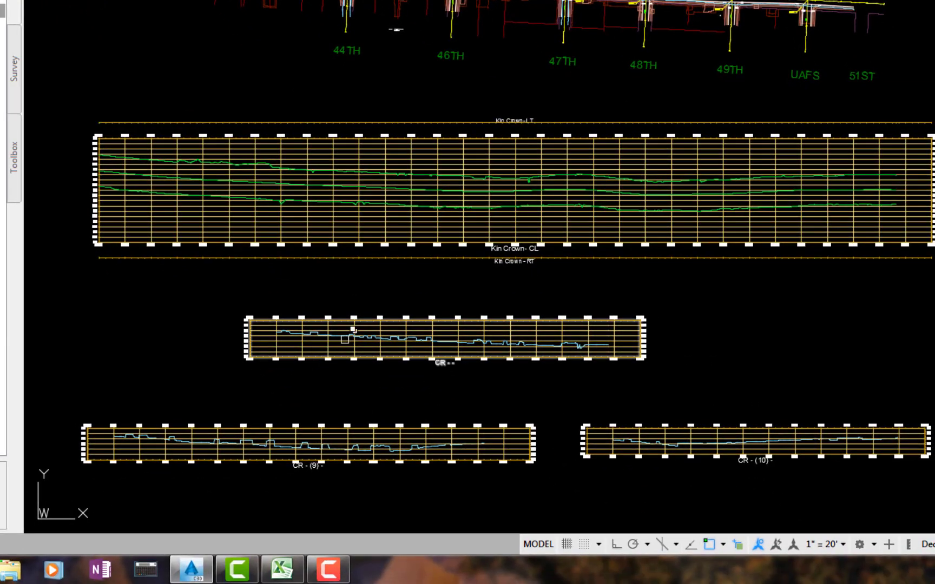
{"action": "left_click", "coordinate": [432, 447]}
{"action": "left_click", "coordinate": [383, 388]}
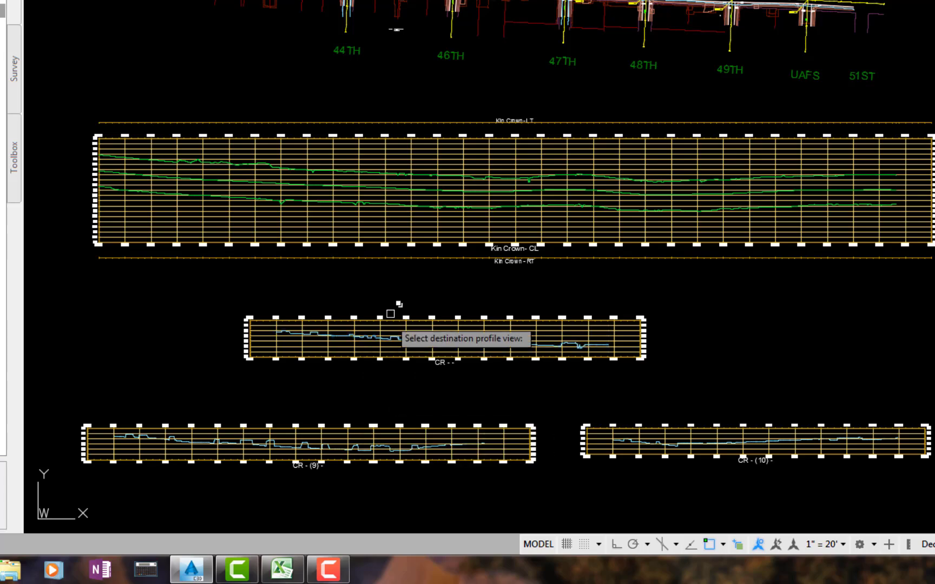
{"action": "left_click", "coordinate": [420, 143]}
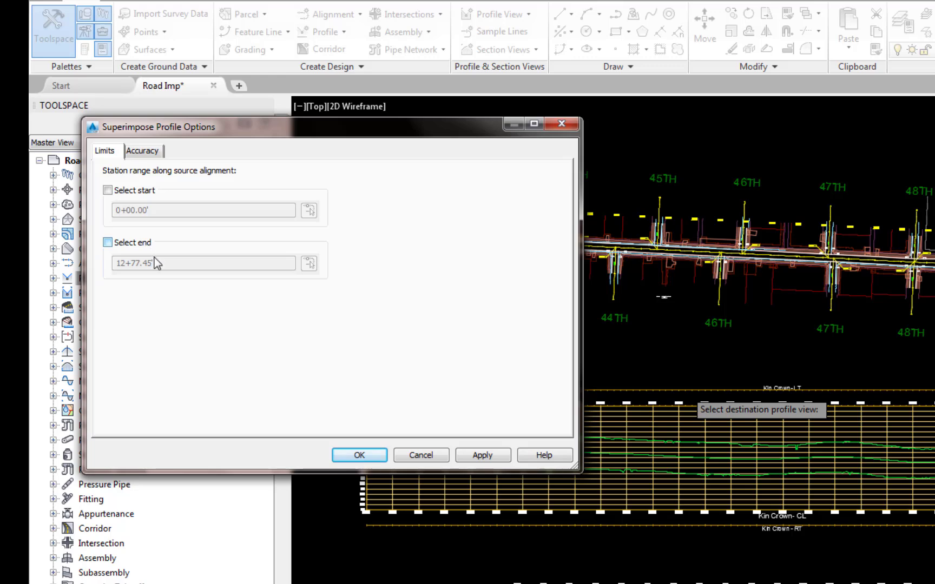
{"action": "left_click", "coordinate": [372, 456]}
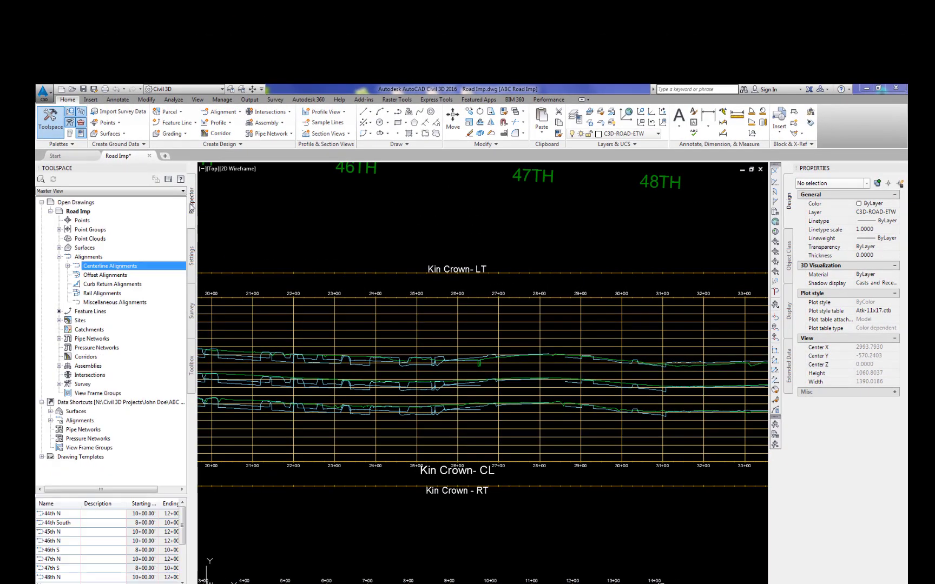
Step: In the Kin Crown- CL profile view properties, turn off drawing of the Kin EX FL RT West and RT East profiles
{"action": "left_click", "coordinate": [68, 266]}
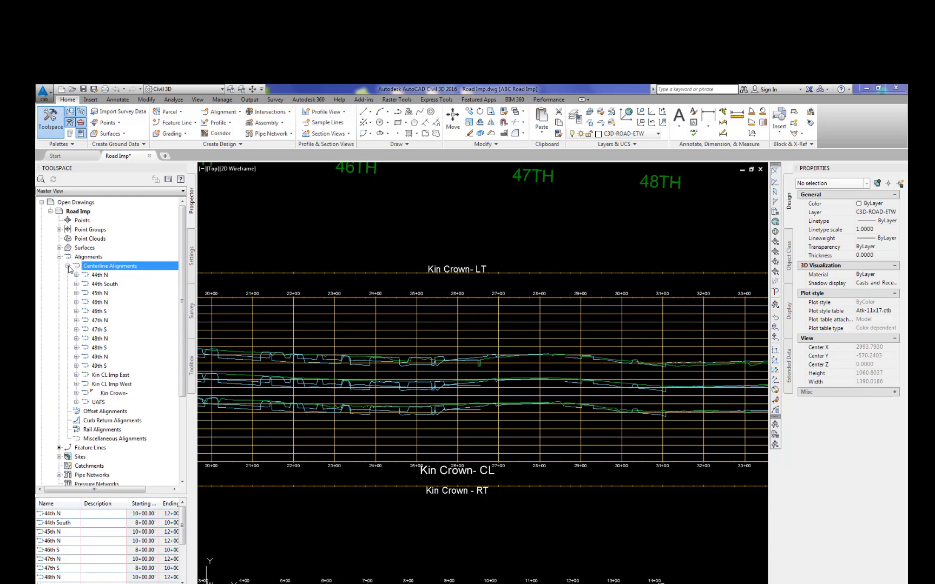
{"action": "left_click", "coordinate": [77, 393]}
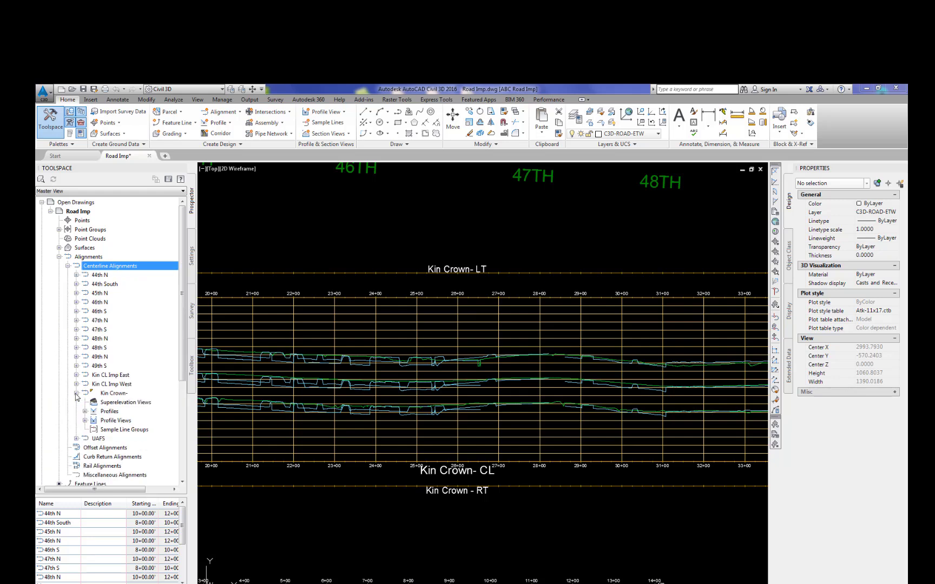
{"action": "left_click", "coordinate": [85, 421]}
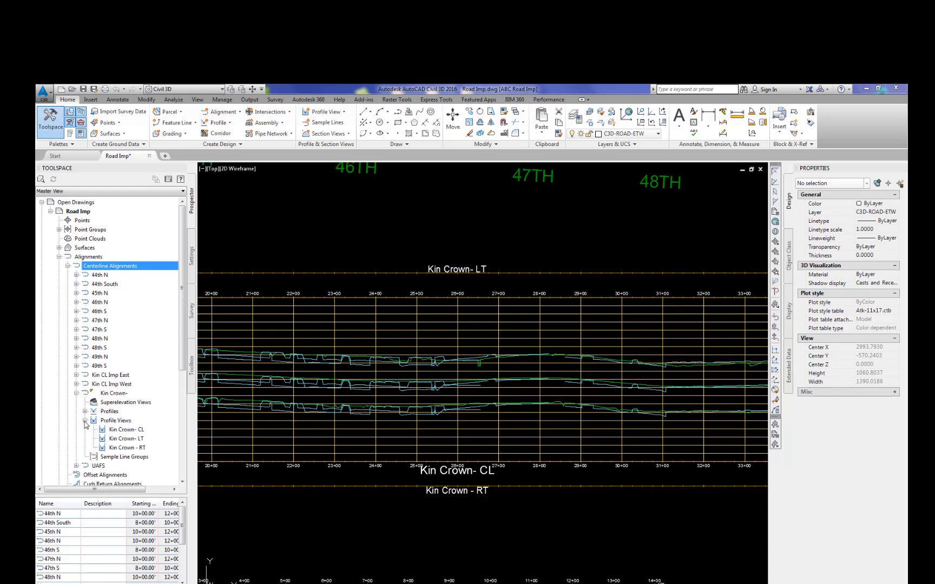
{"action": "right_click", "coordinate": [132, 431]}
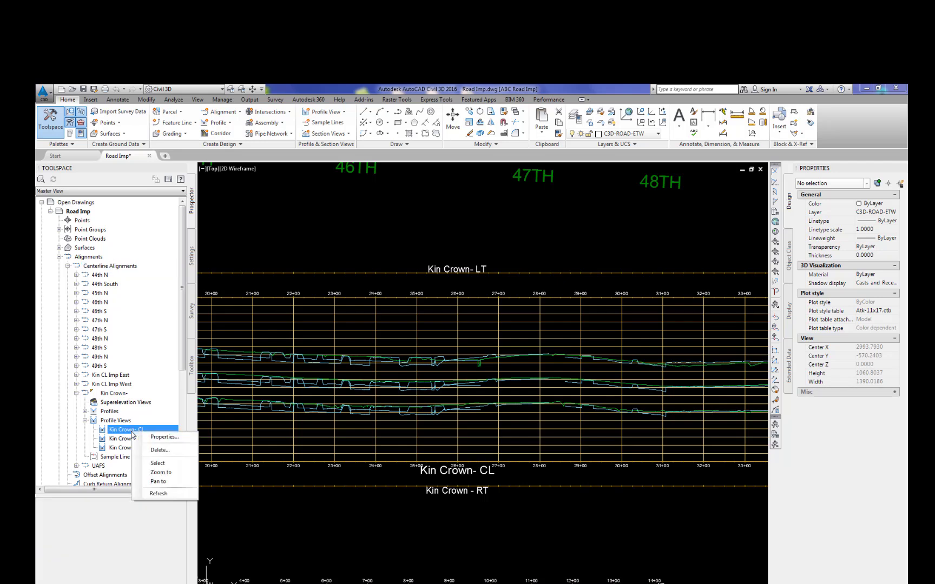
{"action": "left_click", "coordinate": [159, 438]}
{"action": "left_click", "coordinate": [111, 176]}
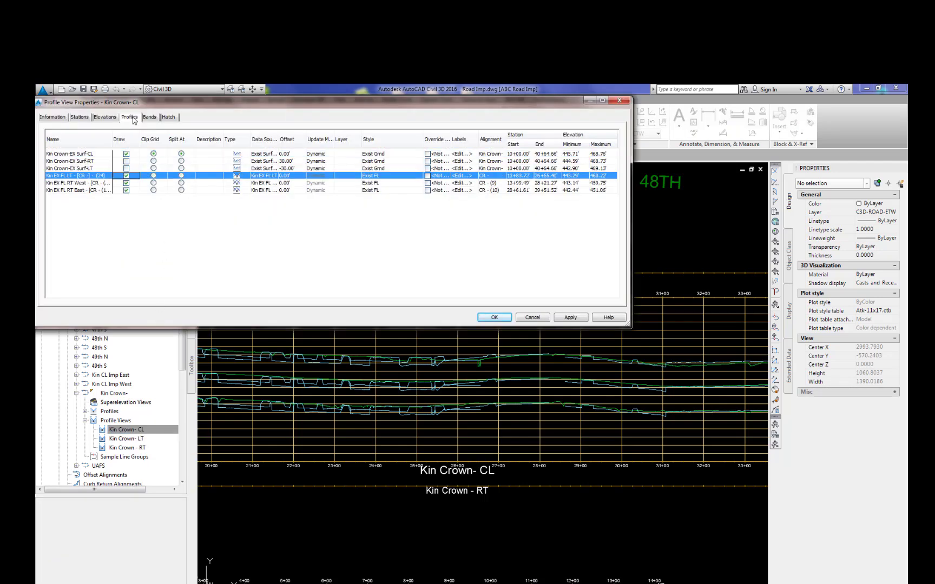
{"action": "left_click", "coordinate": [126, 183]}
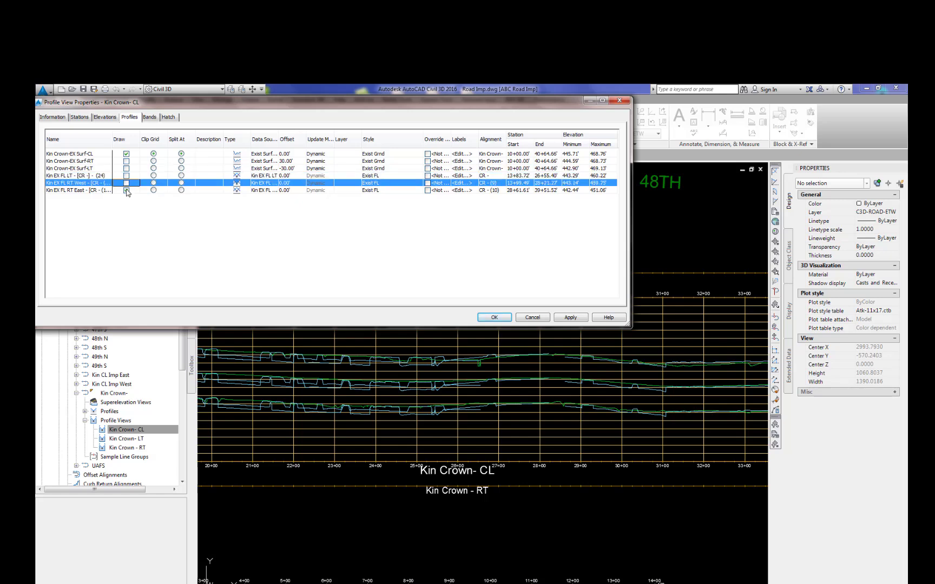
{"action": "left_click", "coordinate": [127, 190]}
{"action": "left_click", "coordinate": [570, 318]}
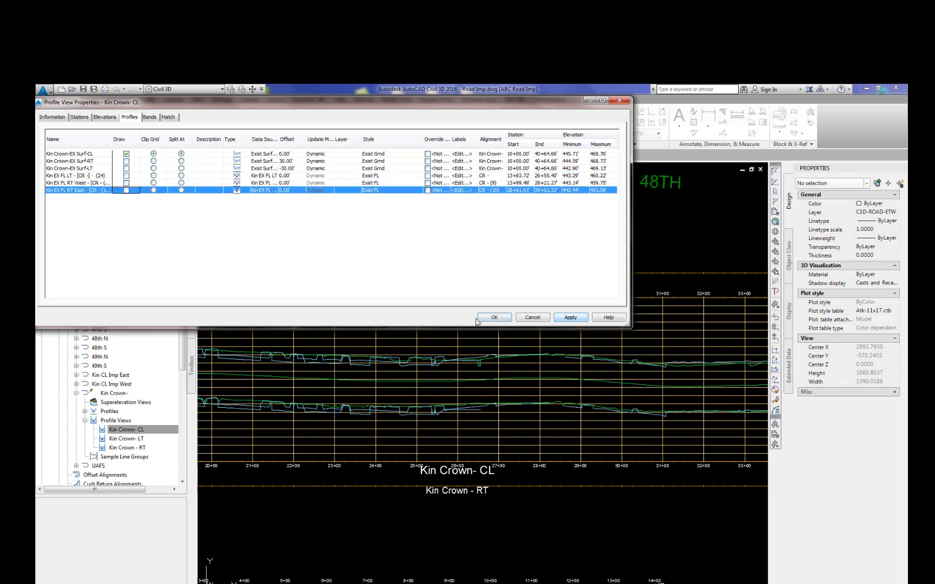
{"action": "left_click", "coordinate": [494, 317]}
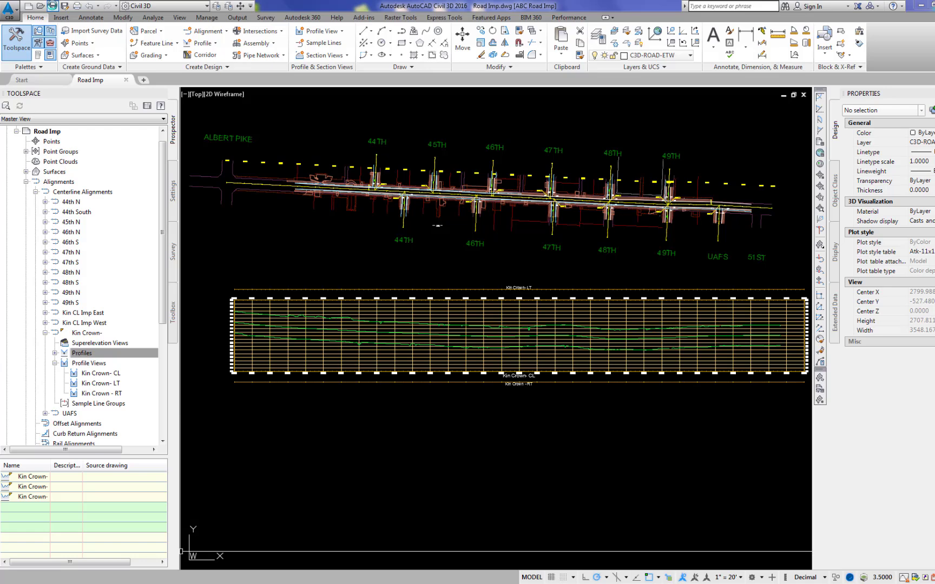
Step: Undo the profile view change and try to explode the lower flowline profile in the Kin Crown- CL view
{"action": "left_click", "coordinate": [88, 7]}
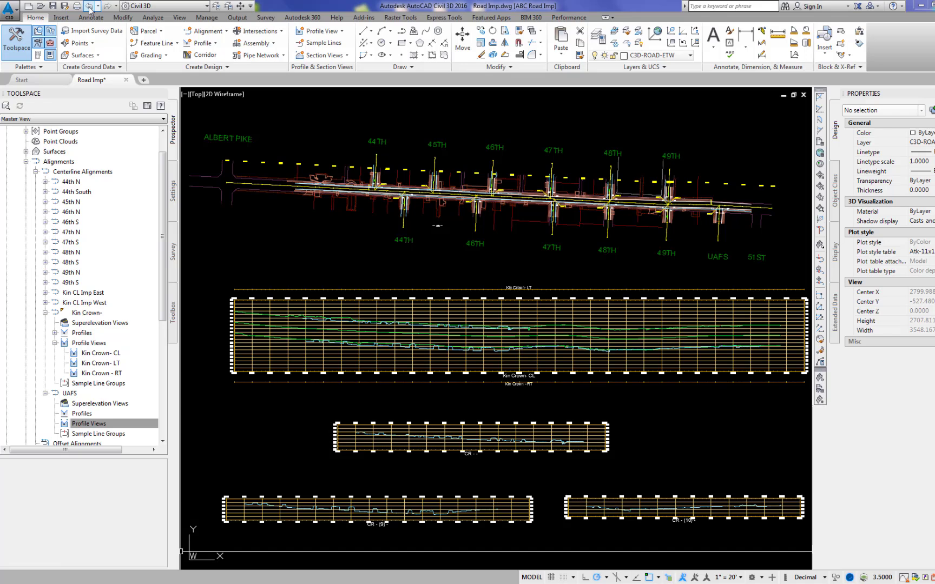
{"action": "scroll", "coordinate": [472, 339], "scroll_direction": "up", "scroll_amount": 6}
{"action": "type", "text": "X"}
{"action": "key", "text": "Return"}
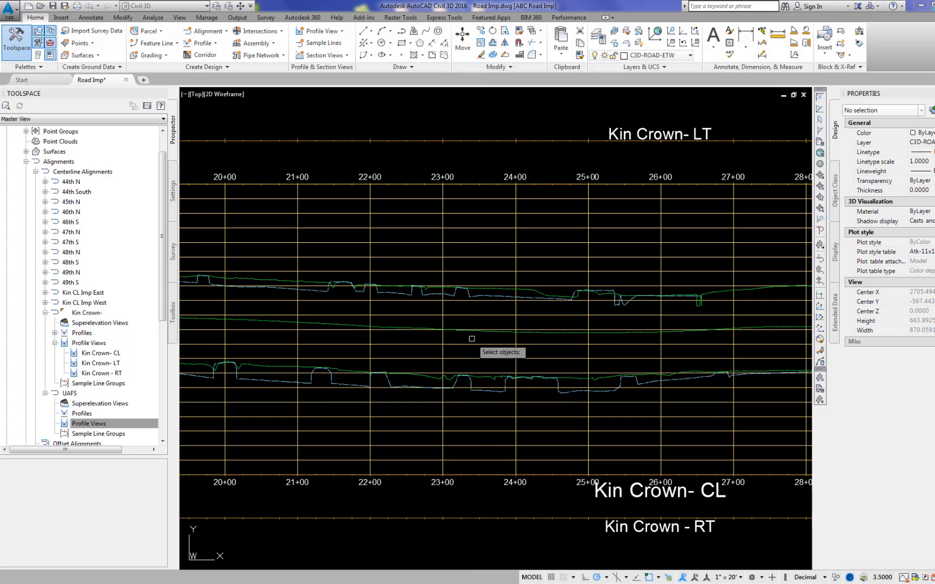
{"action": "left_click", "coordinate": [491, 295]}
{"action": "key", "text": "Return"}
{"action": "key", "text": "Return"}
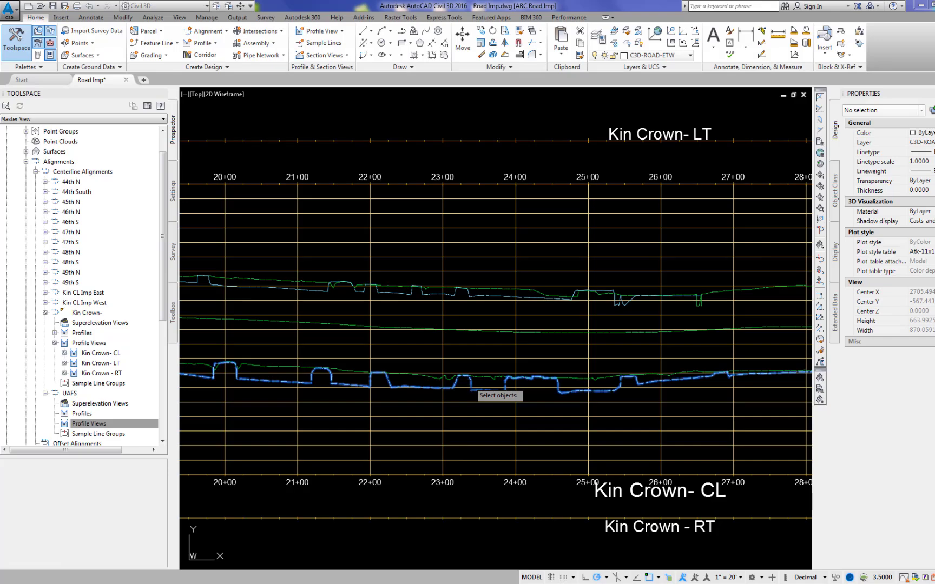
{"action": "key", "text": "Escape"}
Step: Inspect the superimposed flowline profiles along the stations of the Kin Crown- CL profile view
{"action": "scroll", "coordinate": [532, 408], "scroll_direction": "down", "scroll_amount": 3}
{"action": "mouse_move", "coordinate": [532, 408]}
{"action": "middle_mouse_down"}
{"action": "mouse_move", "coordinate": [304, 367]}
{"action": "mouse_move", "coordinate": [261, 391]}
{"action": "mouse_move", "coordinate": [179, 378]}
{"action": "middle_mouse_up"}
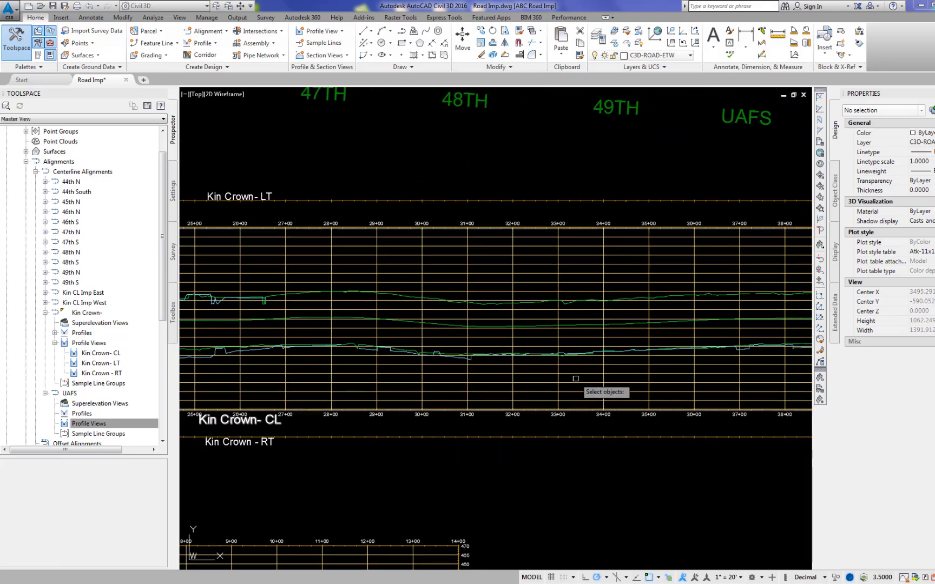
{"action": "scroll", "coordinate": [511, 371], "scroll_direction": "up", "scroll_amount": 8}
{"action": "left_click", "coordinate": [342, 316]}
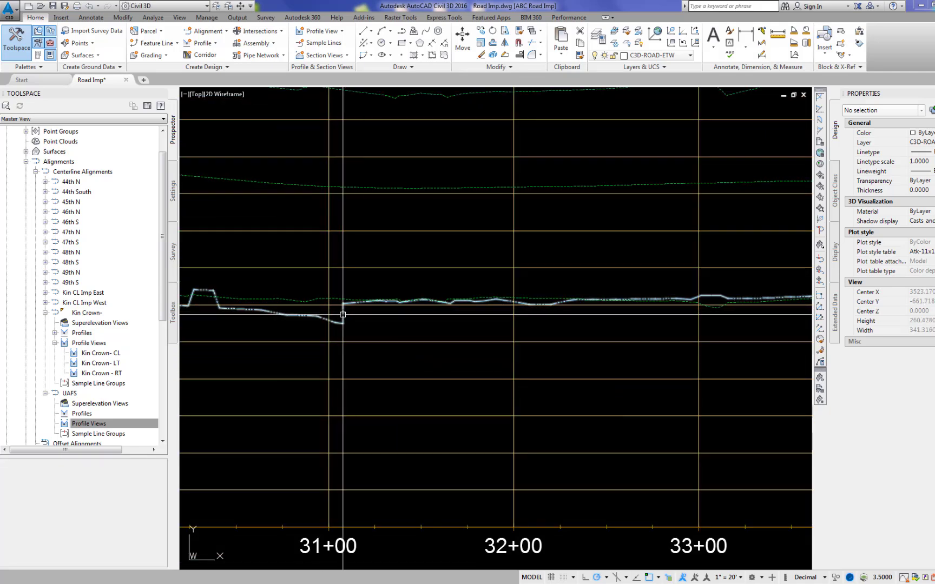
{"action": "mouse_move", "coordinate": [343, 314]}
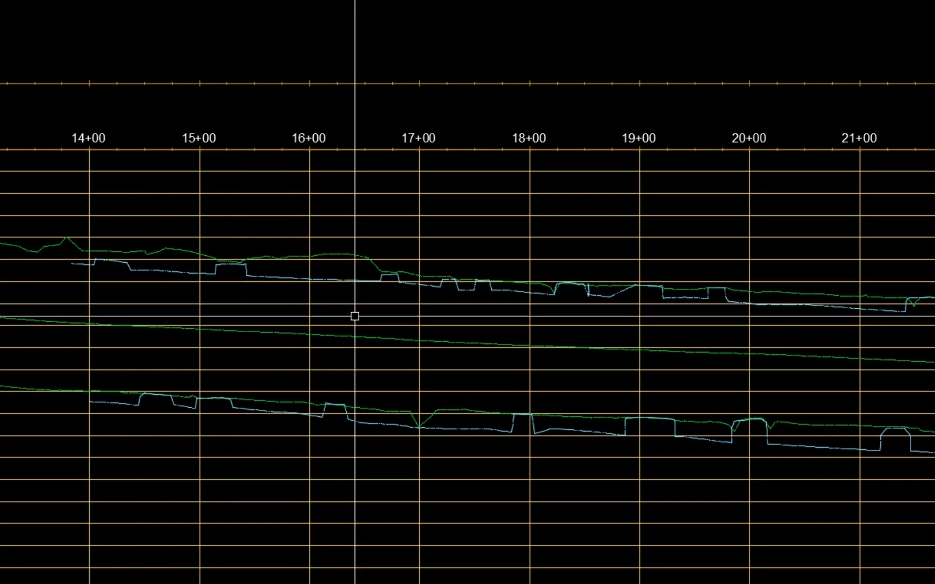
{"action": "mouse_move", "coordinate": [392, 290]}
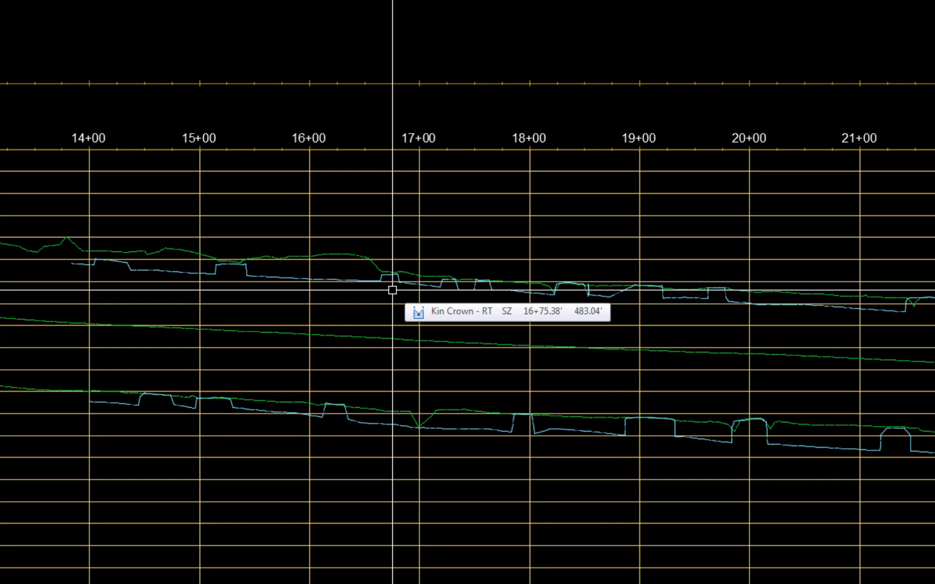
{"action": "scroll", "coordinate": [199, 331], "scroll_direction": "down", "scroll_amount": 5}
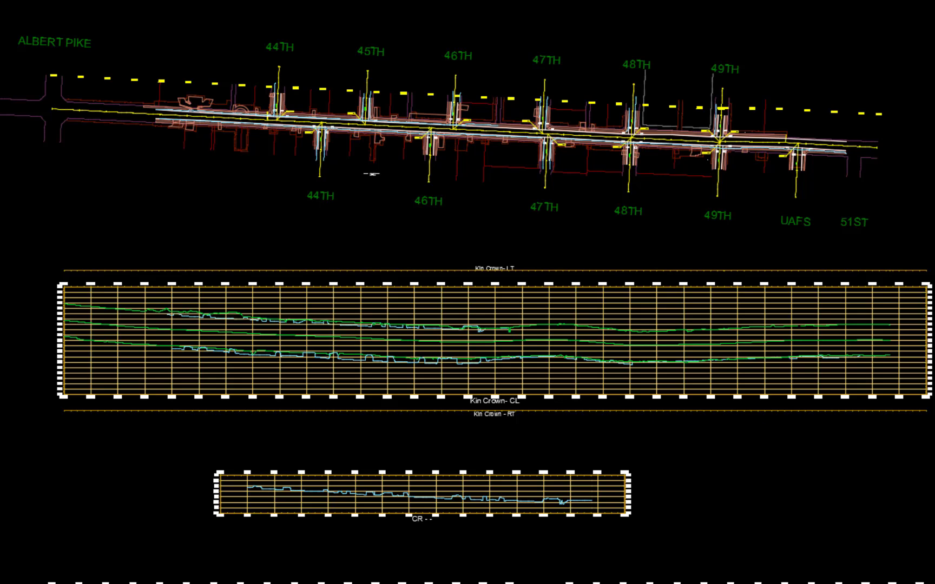
{"action": "scroll", "coordinate": [187, 369], "scroll_direction": "up", "scroll_amount": 6}
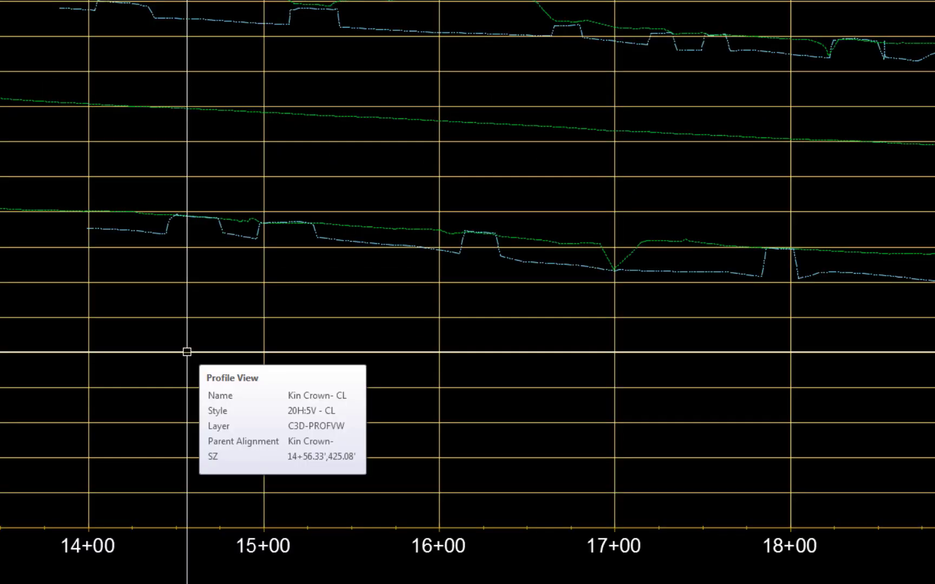
Step: Draw two lines across the raised bumps of the lower flowline profile, connecting the endpoints on either side of each bump
{"action": "type", "text": "l"}
{"action": "key", "text": "Return"}
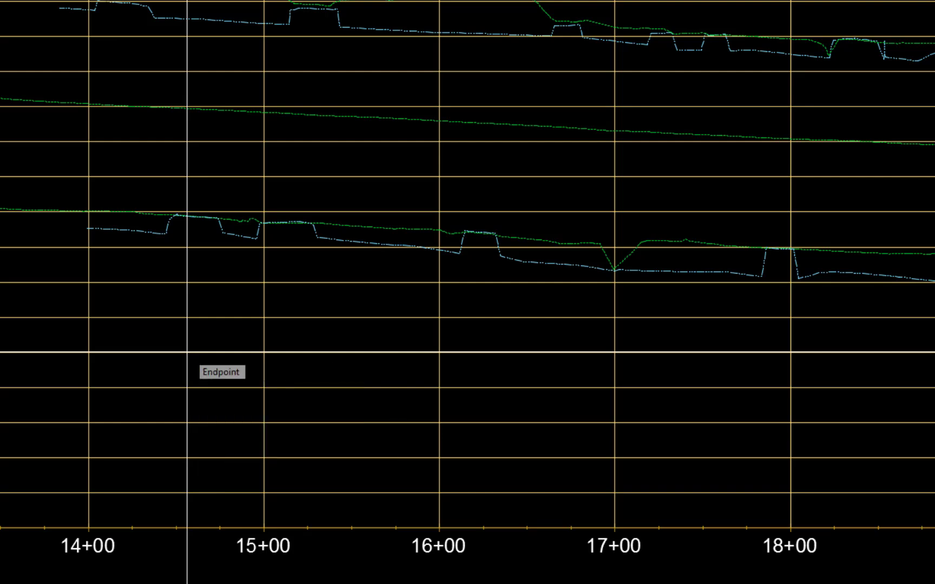
{"action": "scroll", "coordinate": [192, 236], "scroll_direction": "up", "scroll_amount": 6}
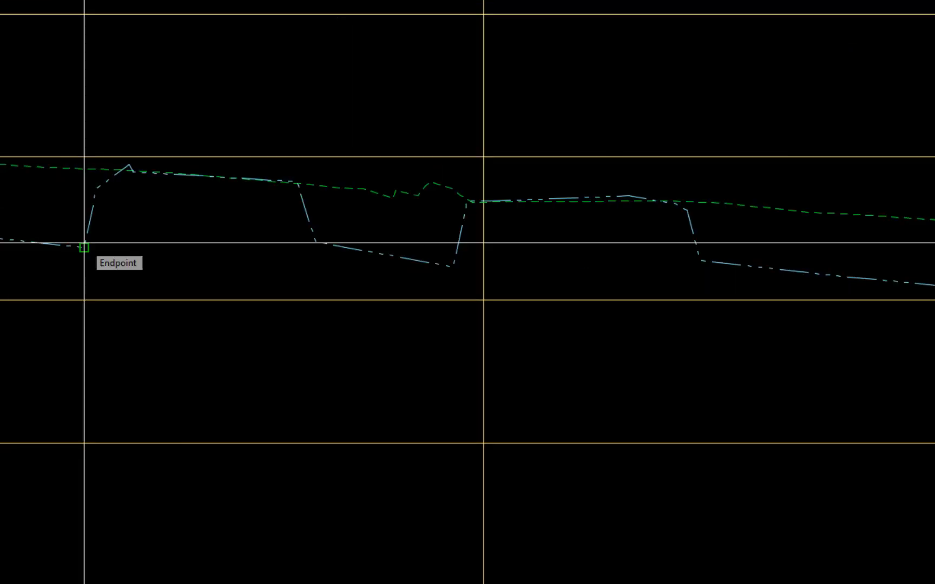
{"action": "left_click", "coordinate": [84, 248]}
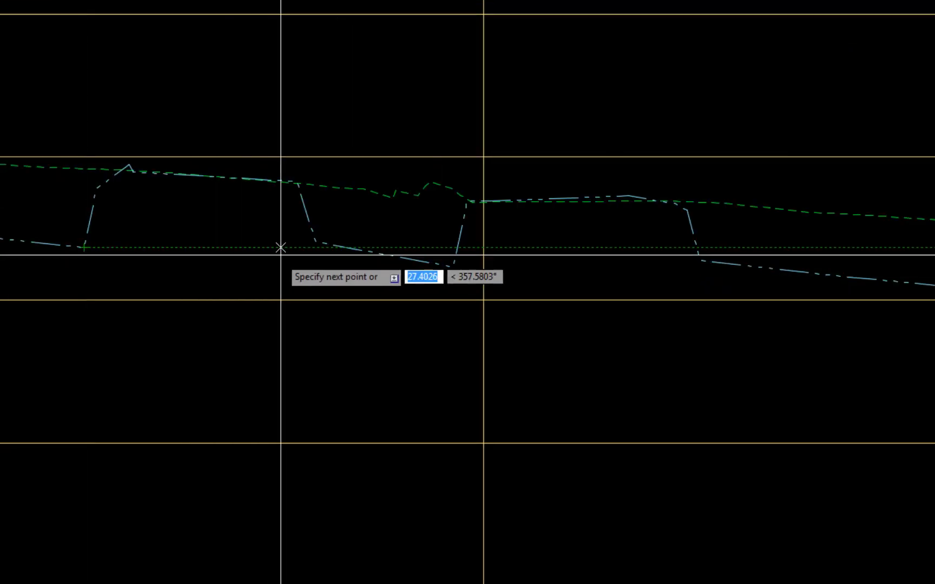
{"action": "left_click", "coordinate": [315, 243]}
{"action": "key", "text": "Return"}
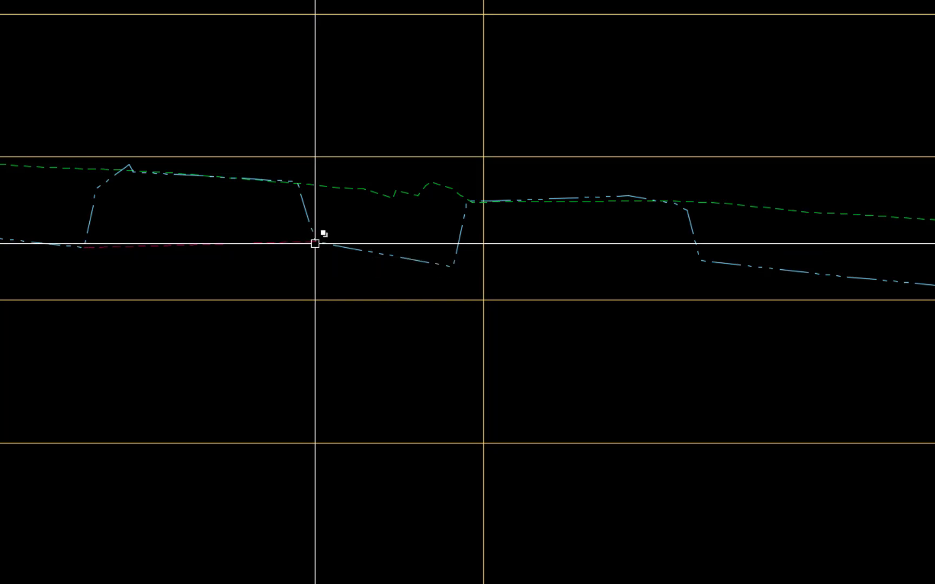
{"action": "key", "text": "Return"}
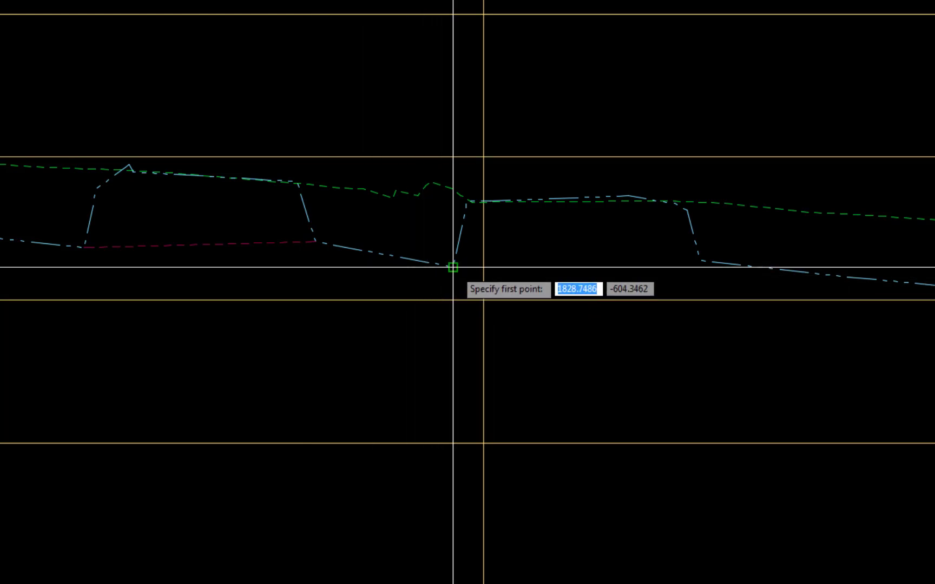
{"action": "left_click", "coordinate": [453, 267]}
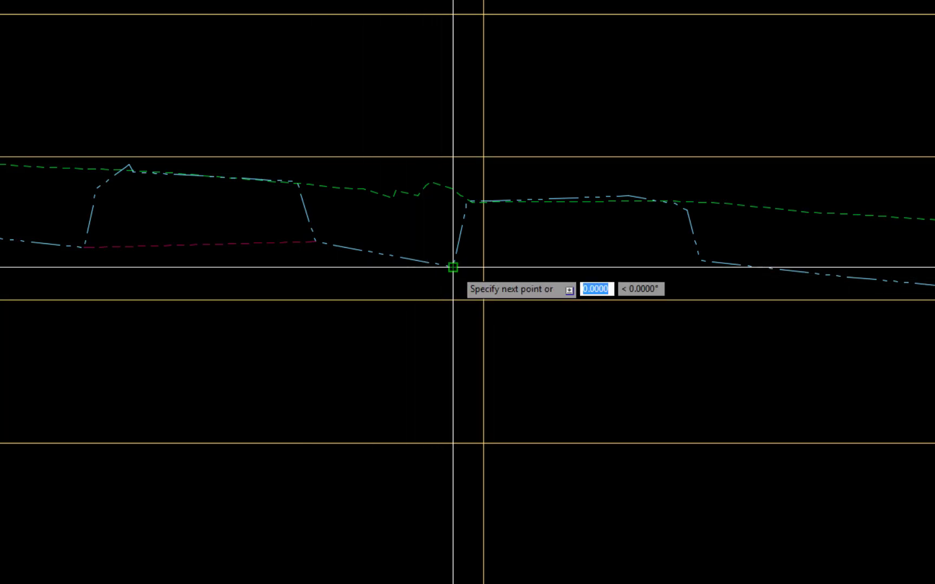
{"action": "left_click", "coordinate": [701, 261]}
{"action": "key", "text": "Return"}
{"action": "scroll", "coordinate": [785, 358], "scroll_direction": "down", "scroll_amount": 2}
{"action": "middle_click_drag", "start_coordinate": [785, 357], "coordinate": [274, 377]}
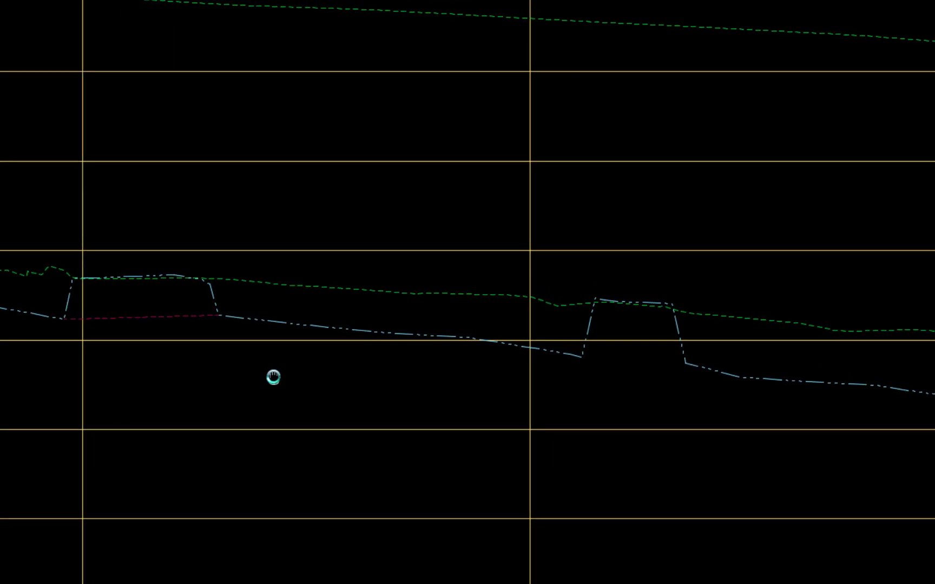
Step: Draw another line across the next raised bump of the lower flowline profile, joining the endpoints on either side
{"action": "key", "text": "Return"}
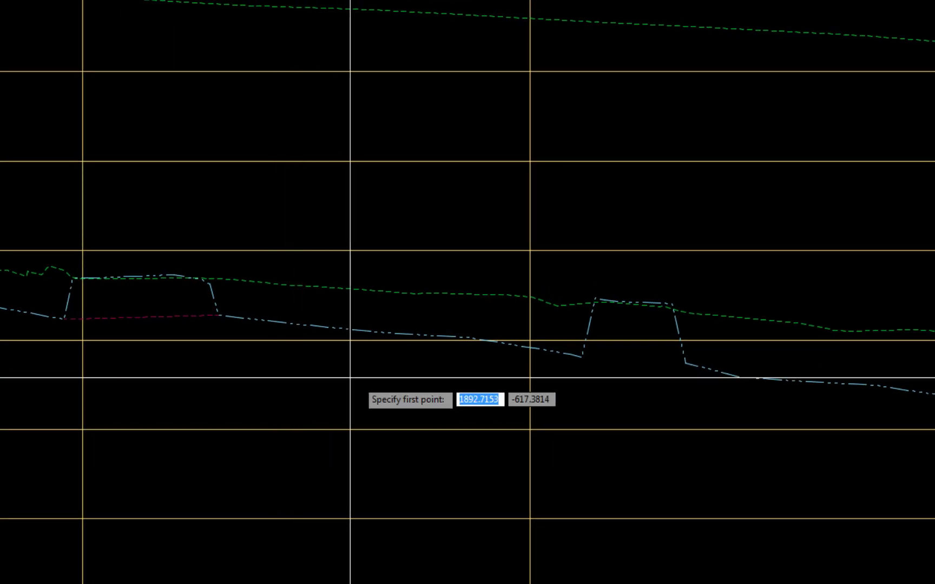
{"action": "left_click", "coordinate": [582, 357]}
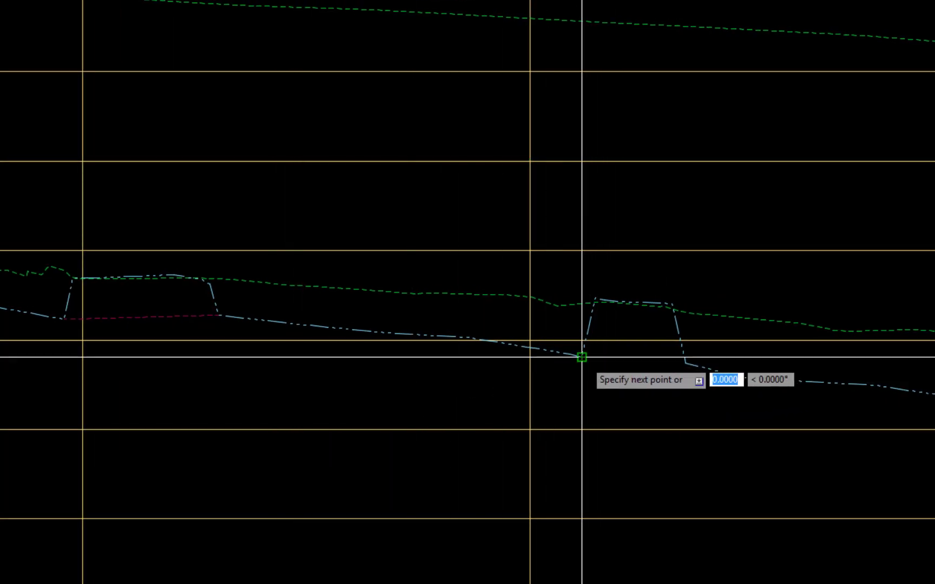
{"action": "left_click", "coordinate": [685, 363]}
{"action": "key", "text": "Return"}
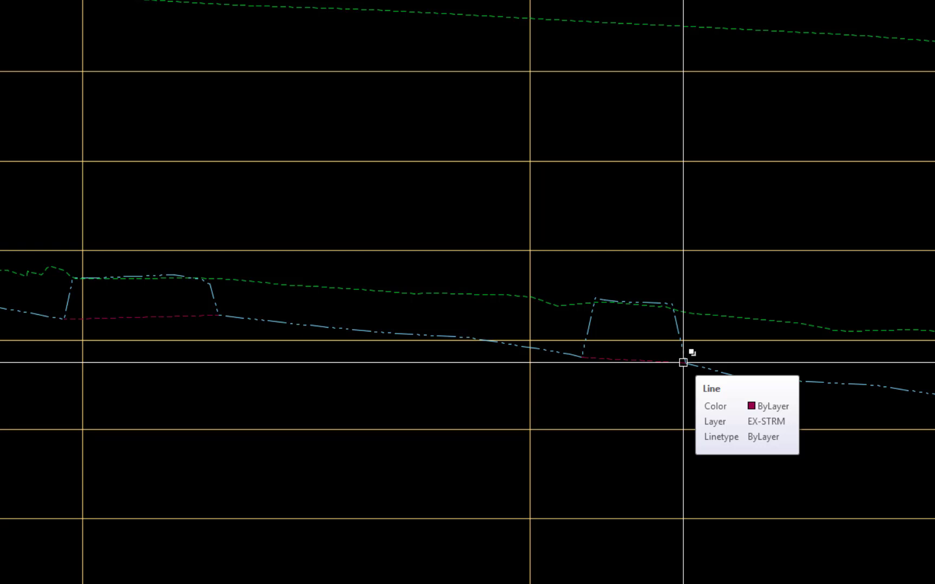
Step: Trim away the first bump of the lower flowline profile, using its crossing line as the cutting edge
{"action": "scroll", "coordinate": [683, 363], "scroll_direction": "down", "scroll_amount": 4}
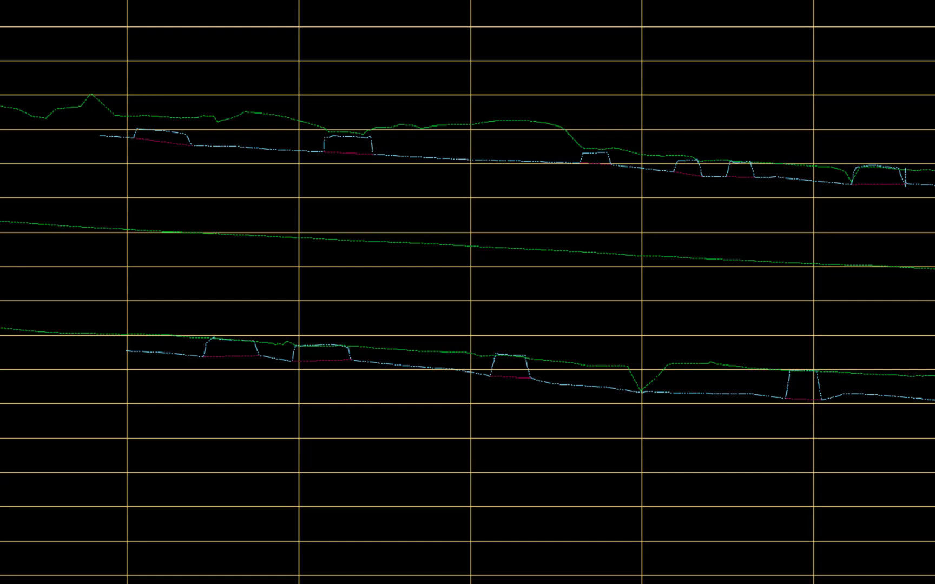
{"action": "scroll", "coordinate": [152, 368], "scroll_direction": "up", "scroll_amount": 2}
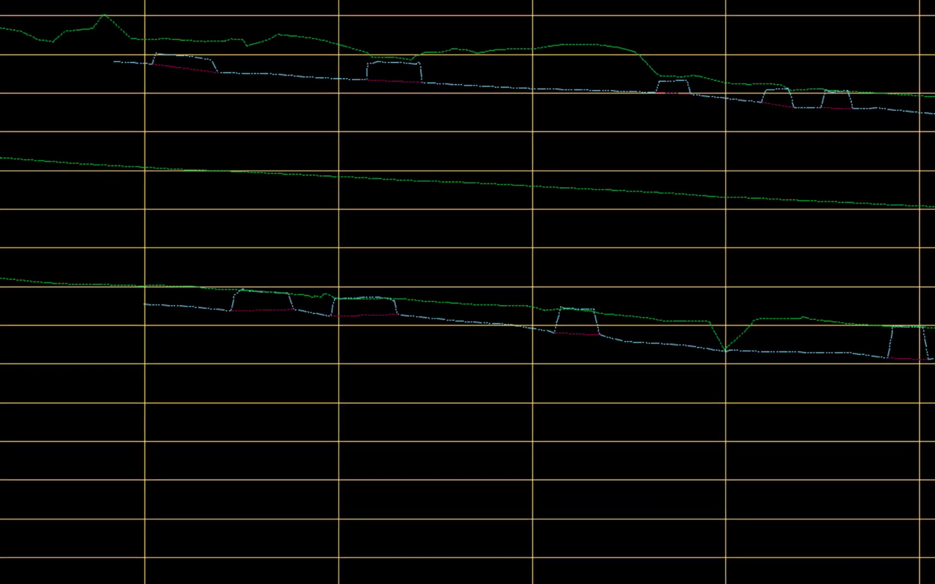
{"action": "type", "text": "tr"}
{"action": "key", "text": "Return"}
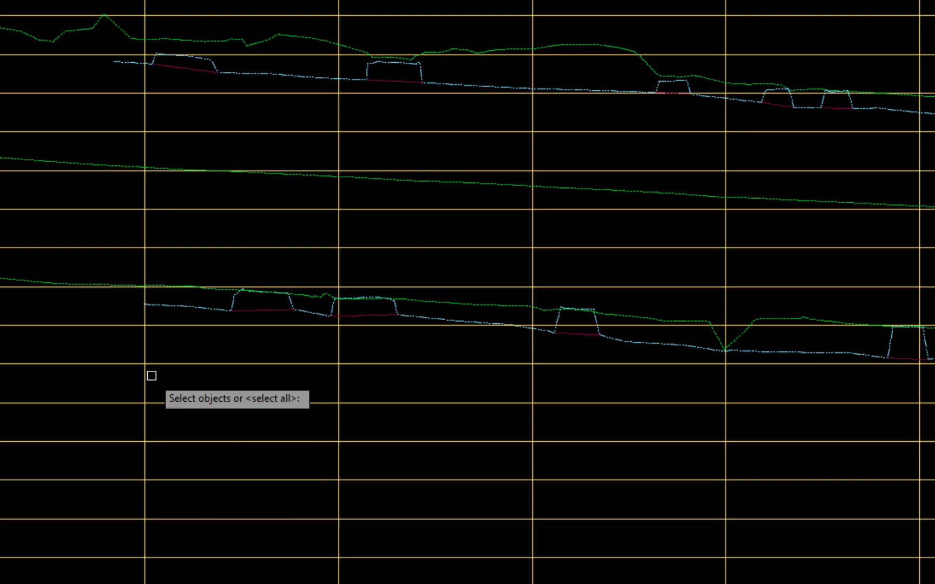
{"action": "left_click", "coordinate": [264, 309]}
{"action": "key", "text": "Return"}
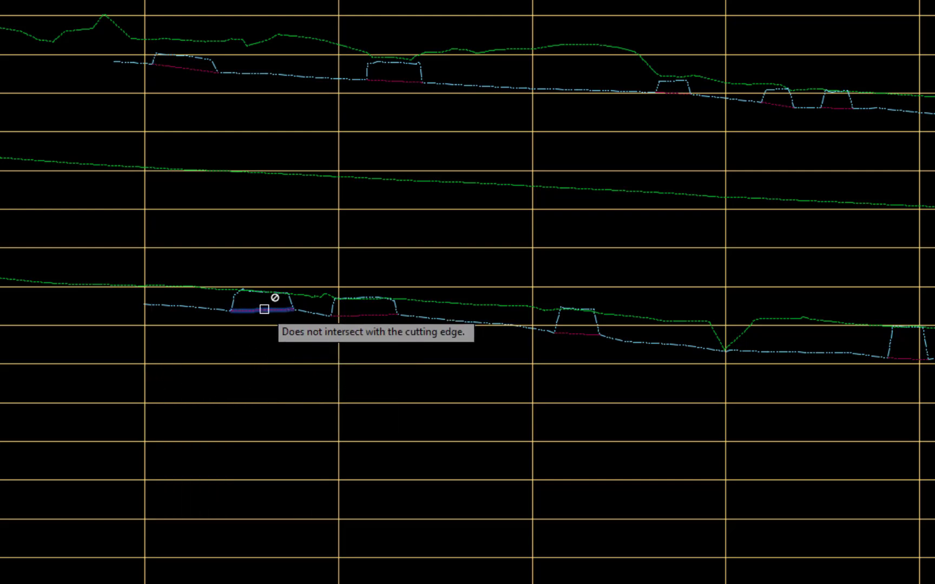
{"action": "left_click", "coordinate": [231, 301]}
{"action": "key", "text": "Return"}
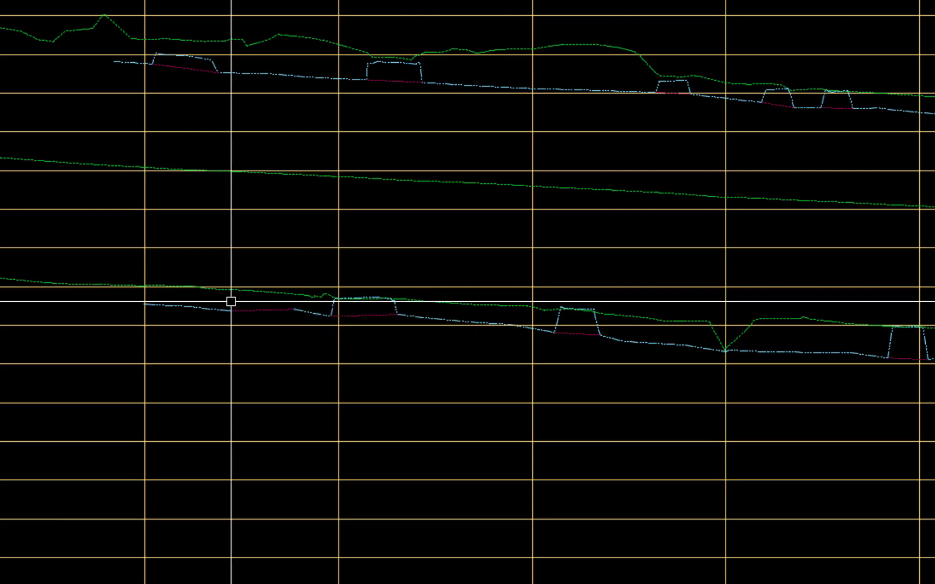
Step: Trim away the second bump of the lower flowline profile, using its crossing line as the cutting edge
{"action": "key", "text": "Return"}
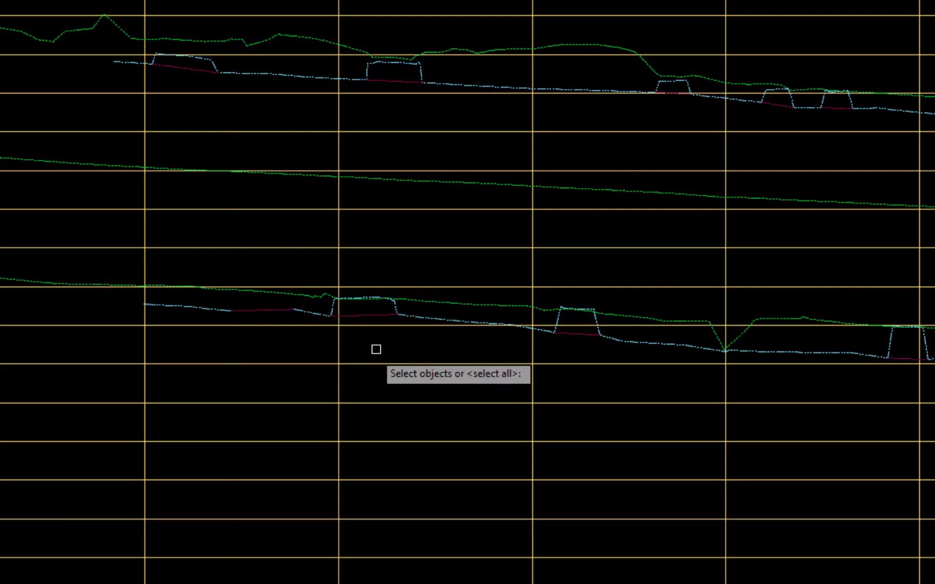
{"action": "left_click", "coordinate": [366, 312]}
{"action": "key", "text": "Return"}
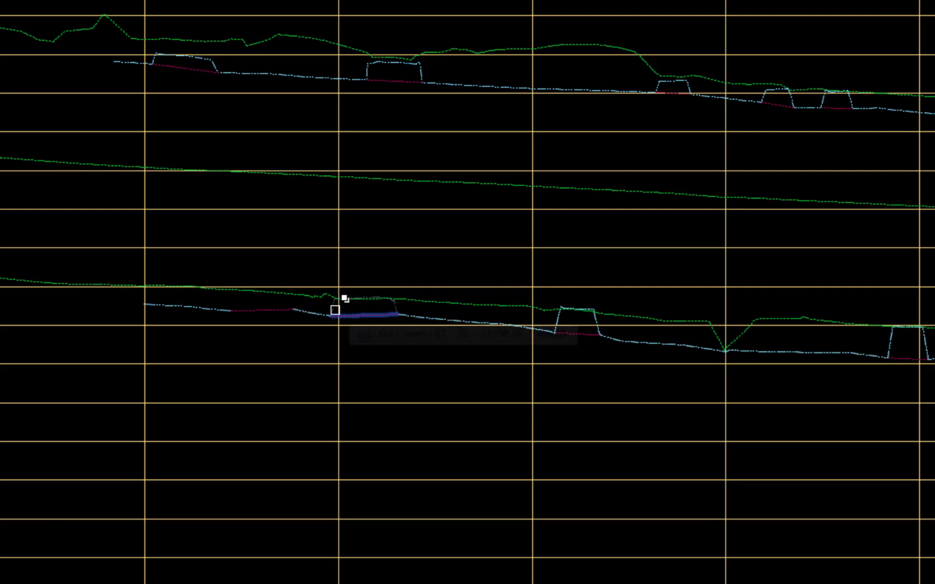
{"action": "left_click", "coordinate": [334, 309]}
{"action": "key", "text": "Return"}
{"action": "key", "text": "Return"}
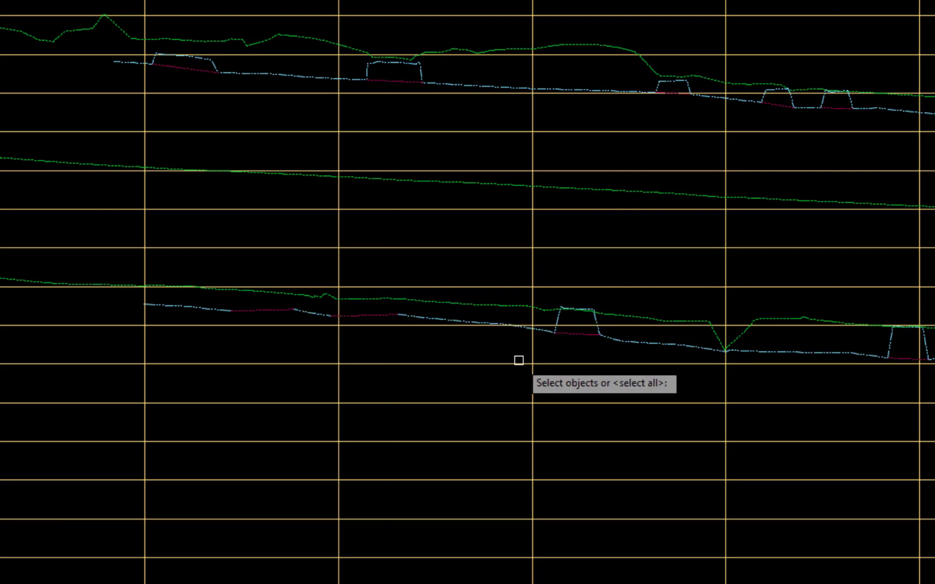
Step: Trim away the third bump of the lower flowline profile, using its crossing line as the cutting edge
{"action": "left_click", "coordinate": [568, 334]}
{"action": "key", "text": "Return"}
{"action": "left_click", "coordinate": [557, 317]}
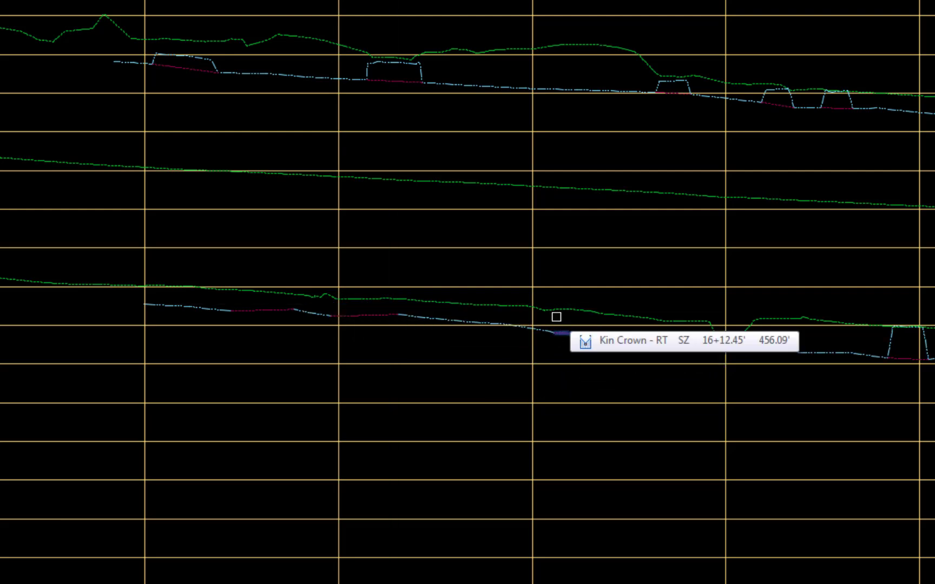